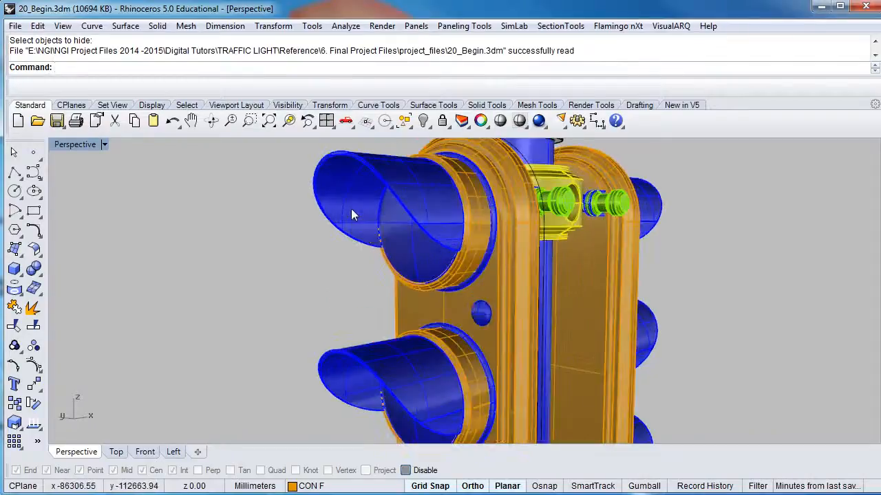
# Step: Check how the middle and lower lamp assemblies are grouped and examine the complete traffic light head, leaving nothing selected
pyautogui.click(328, 368)
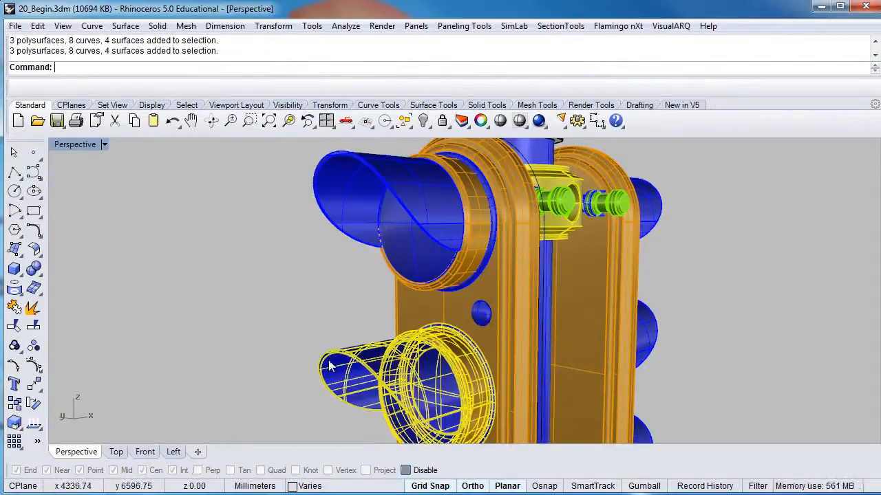
pyautogui.scroll(-5, 329, 368)
pyautogui.scroll(3, 280, 369)
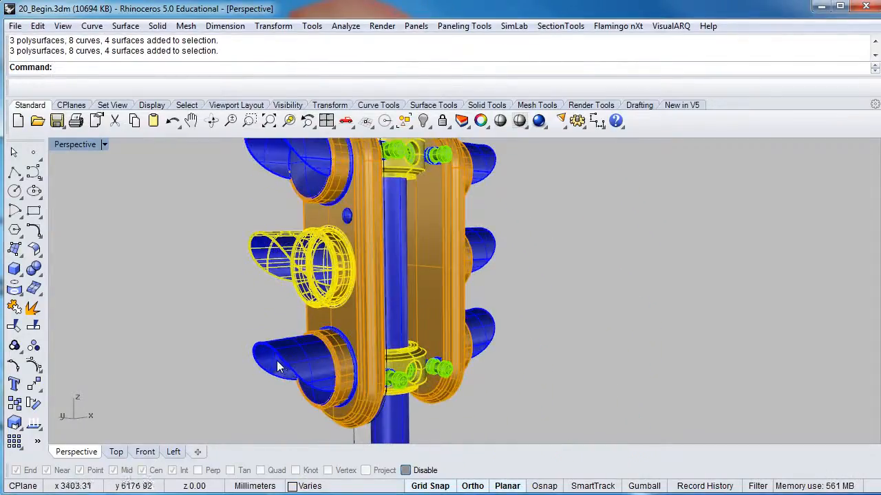
pyautogui.click(277, 363)
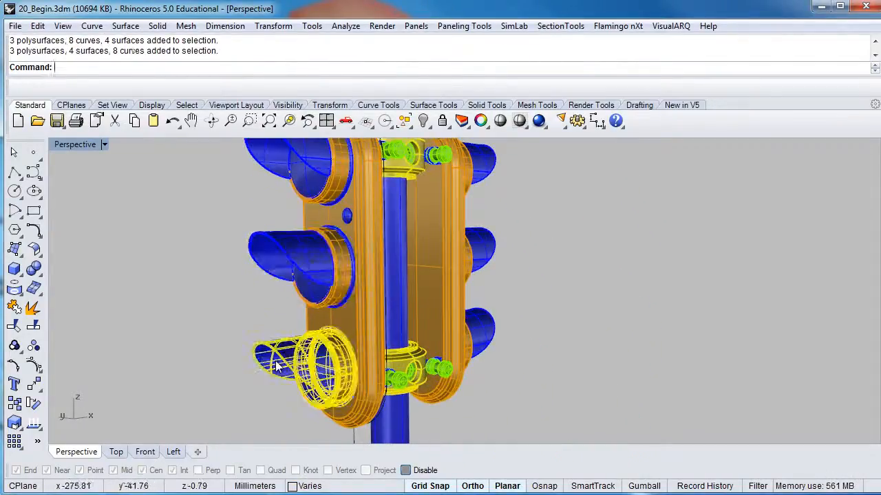
pyautogui.click(293, 263)
pyautogui.moveTo(309, 263); pyautogui.dragTo(467, 269, button='right')
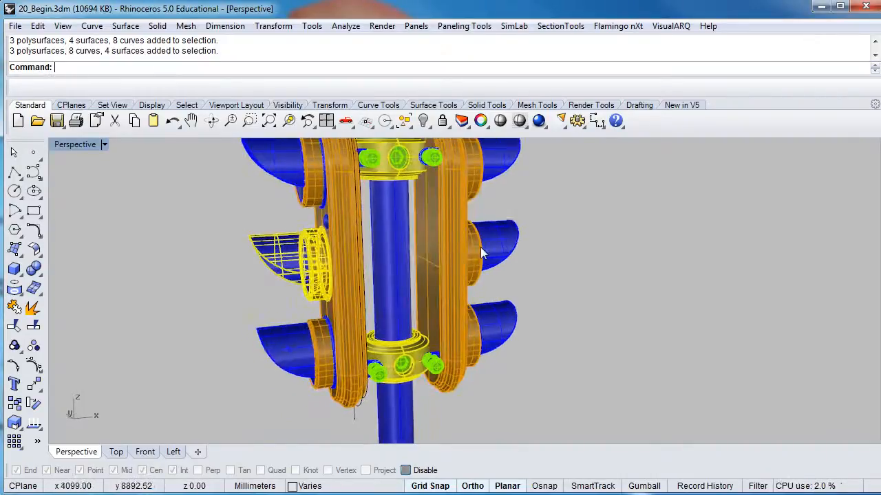
pyautogui.scroll(-4, 482, 254)
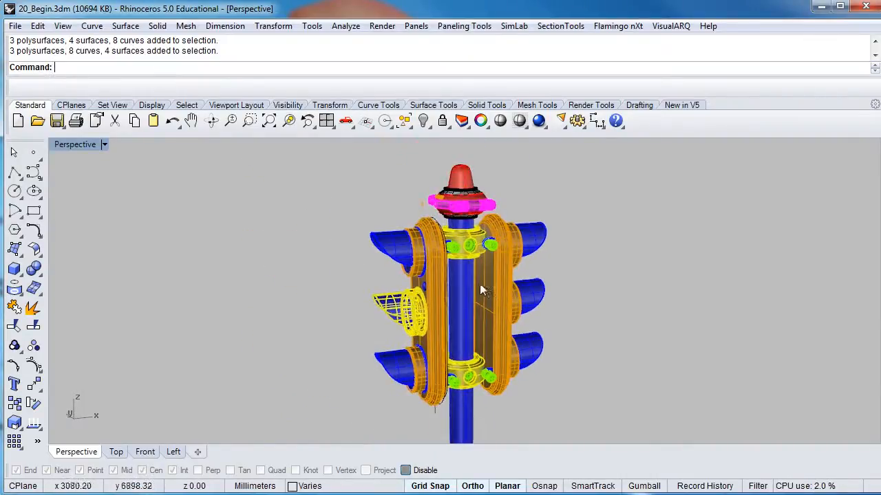
pyautogui.keyDown('shift'); pyautogui.moveTo(486, 274); pyautogui.dragTo(406, 282, button='right'); pyautogui.keyUp('shift')
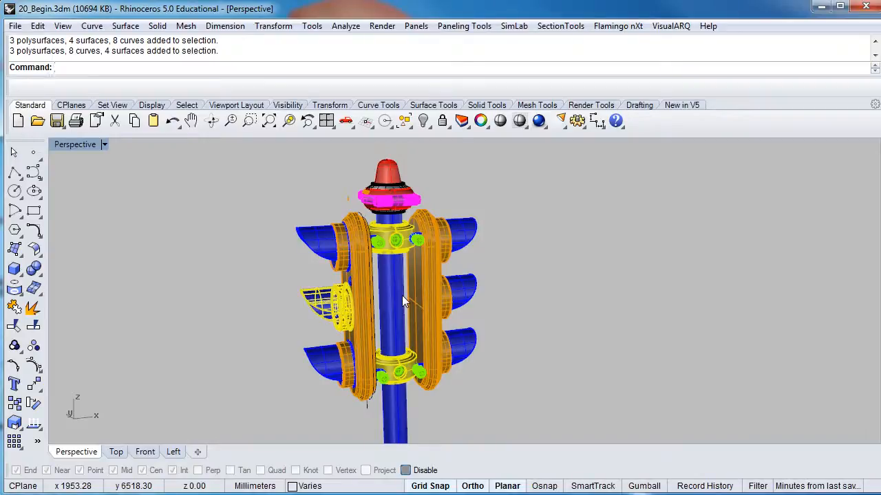
pyautogui.moveTo(404, 302); pyautogui.dragTo(375, 289, button='right')
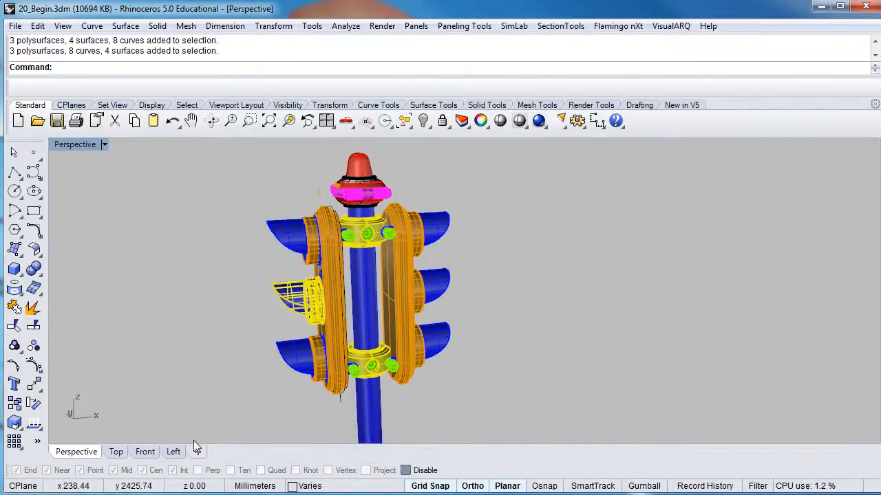
pyautogui.click(236, 387)
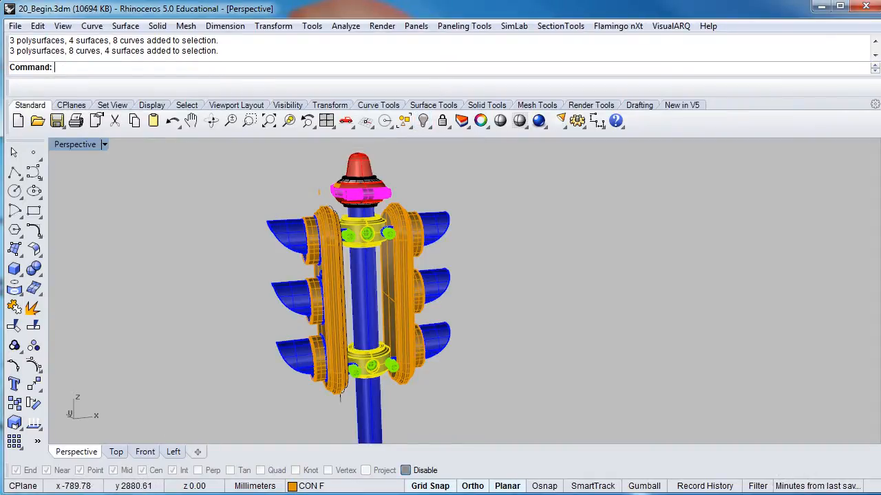
# Step: Review the CON and TRAFFIC LIGHT layer trees, including the BASE sublayers, and unhide any hidden objects
pyautogui.rightClick(292, 487)
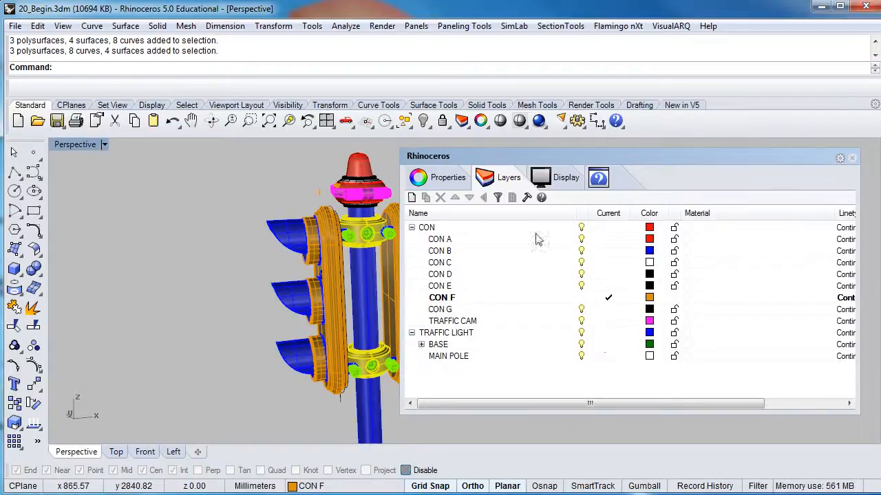
pyautogui.click(421, 345)
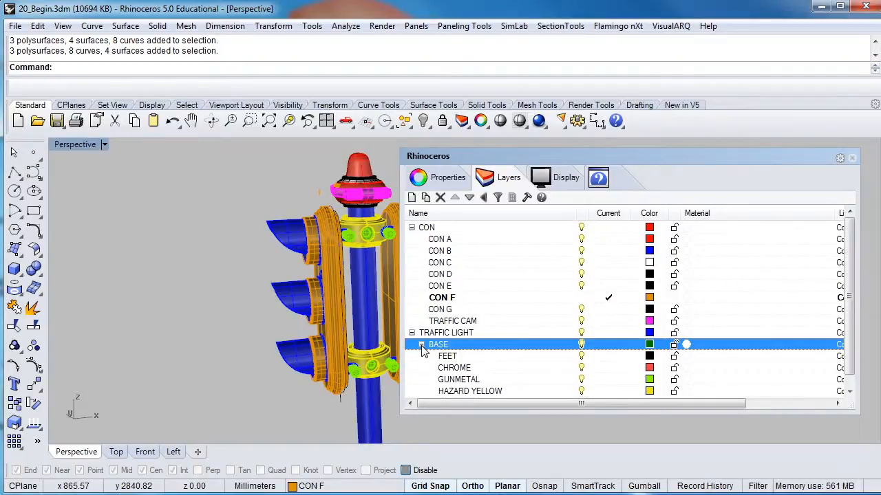
pyautogui.click(421, 345)
pyautogui.click(413, 333)
pyautogui.click(412, 333)
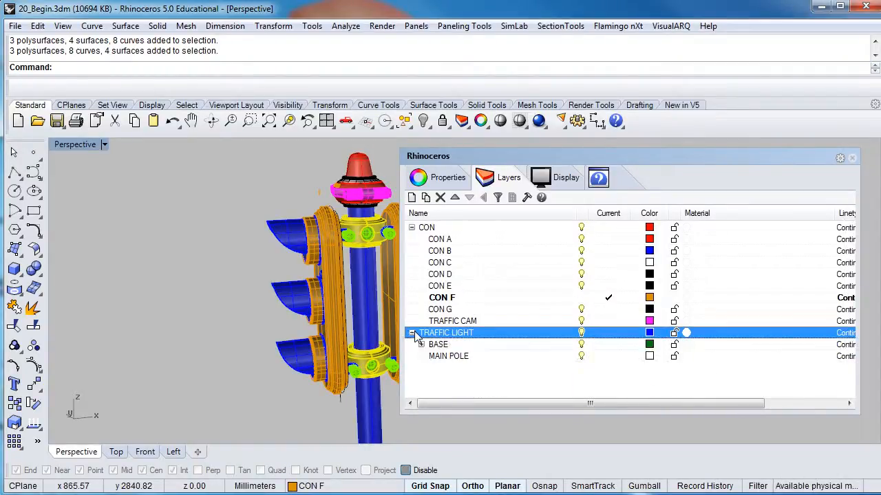
pyautogui.rightClick(425, 118)
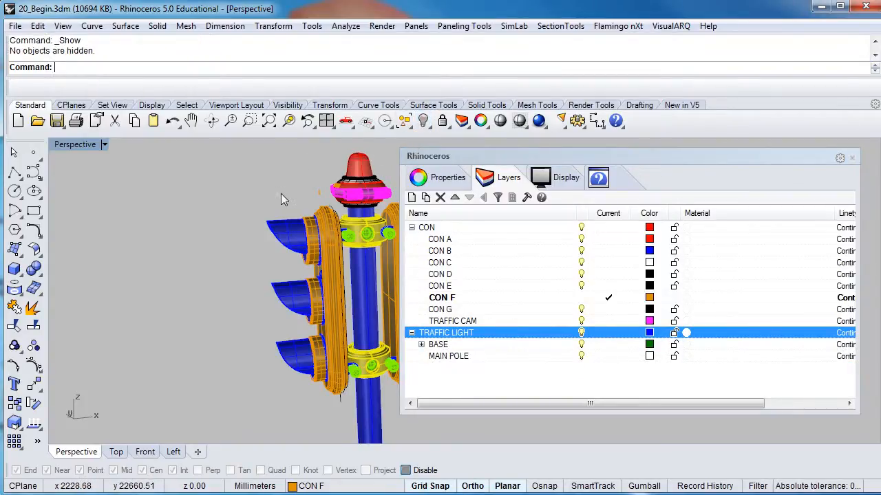
pyautogui.click(852, 159)
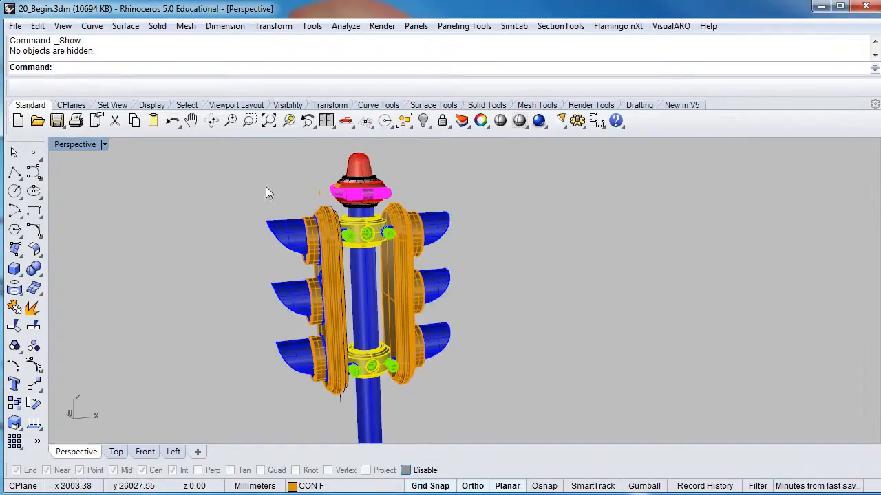
# Step: Select all curves in the model, group them and hide the group
pyautogui.click(37, 26)
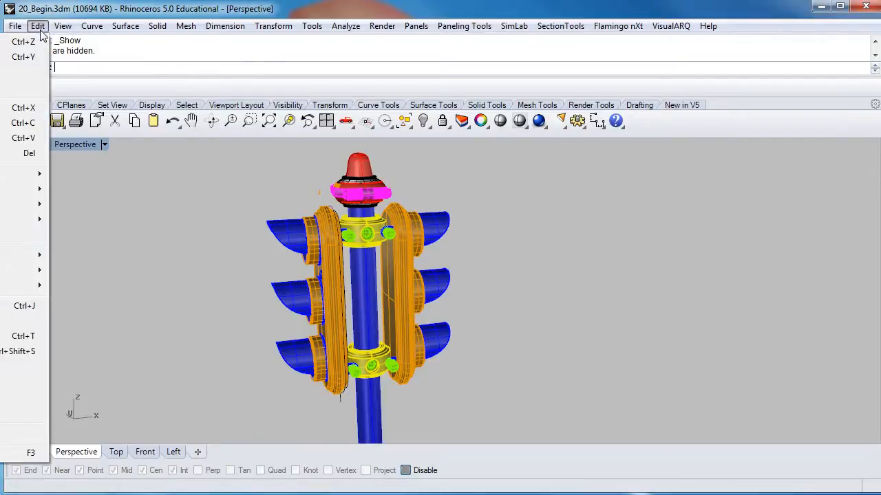
pyautogui.moveTo(1, 174)
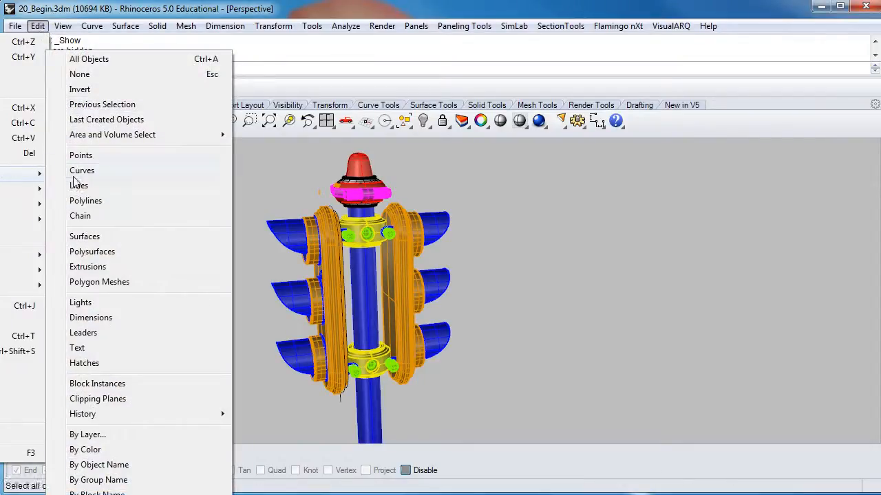
pyautogui.click(96, 176)
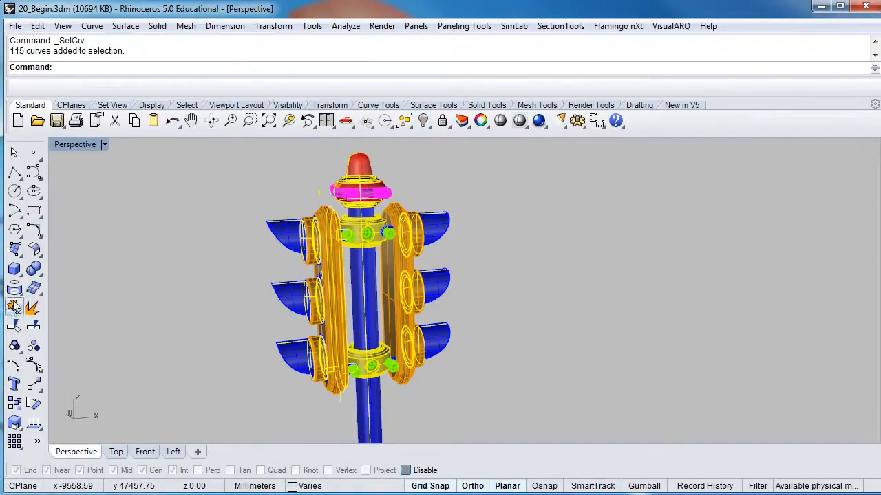
pyautogui.hotkey('ctrl', 'g')
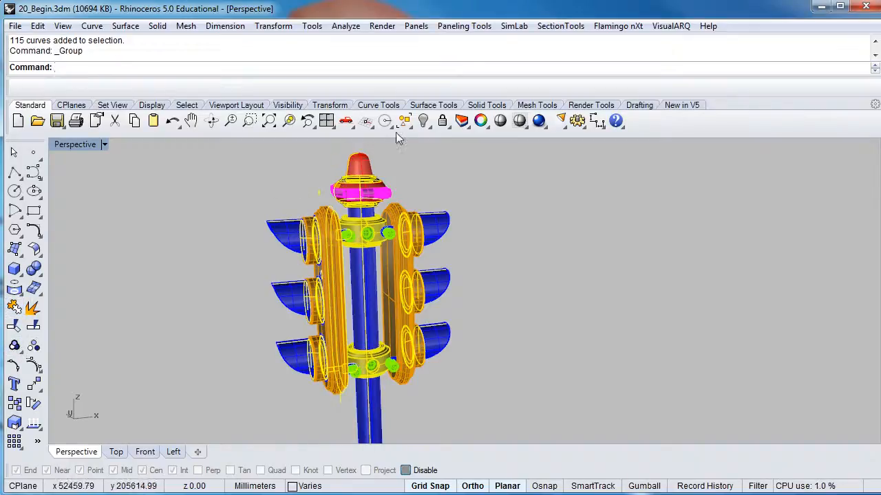
pyautogui.click(418, 124)
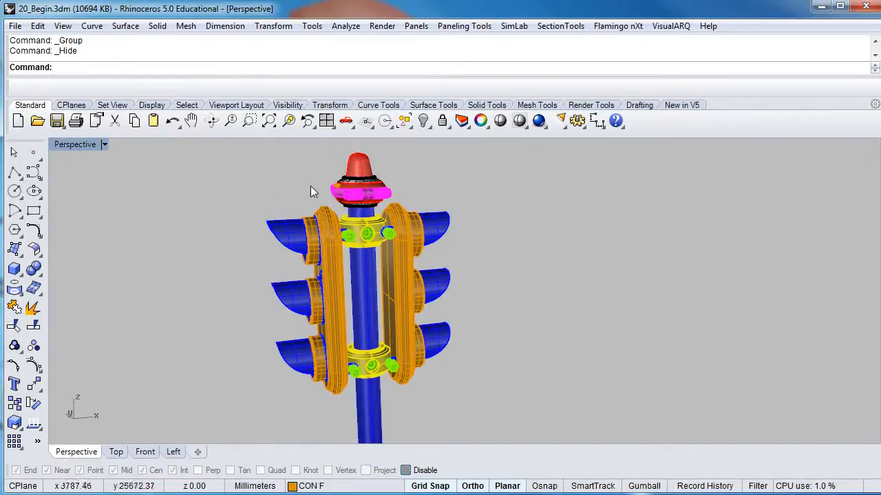
# Step: Select all point objects in the model, group them and hide the group
pyautogui.click(37, 26)
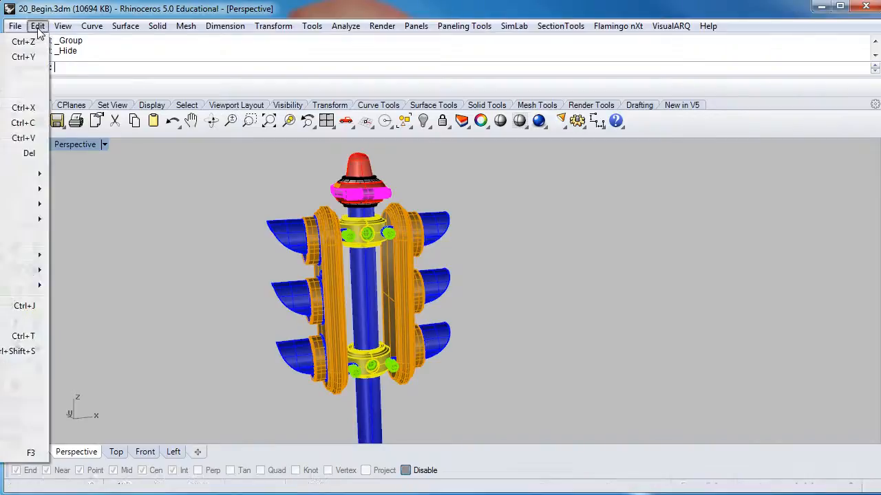
pyautogui.moveTo(3, 177)
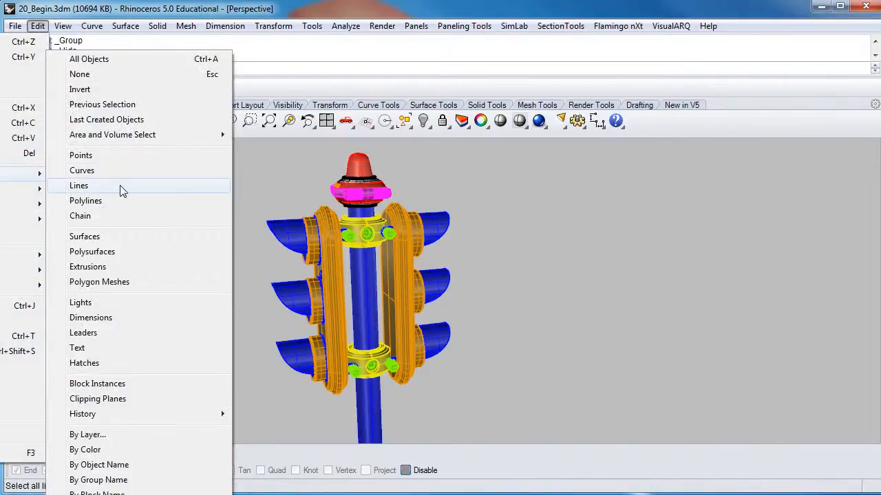
pyautogui.click(124, 158)
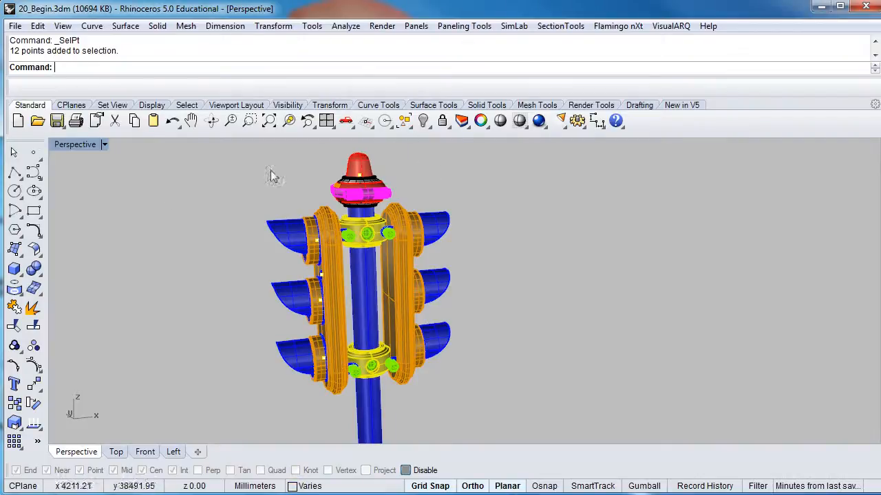
pyautogui.click(14, 346)
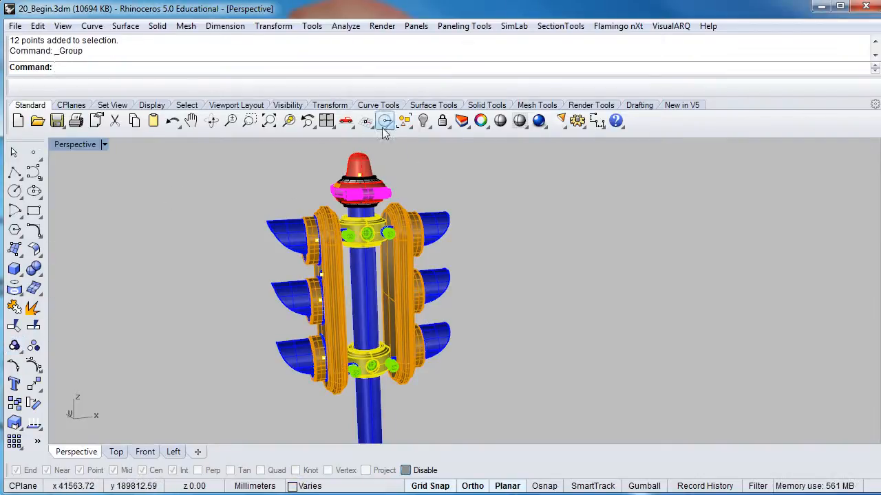
pyautogui.click(423, 121)
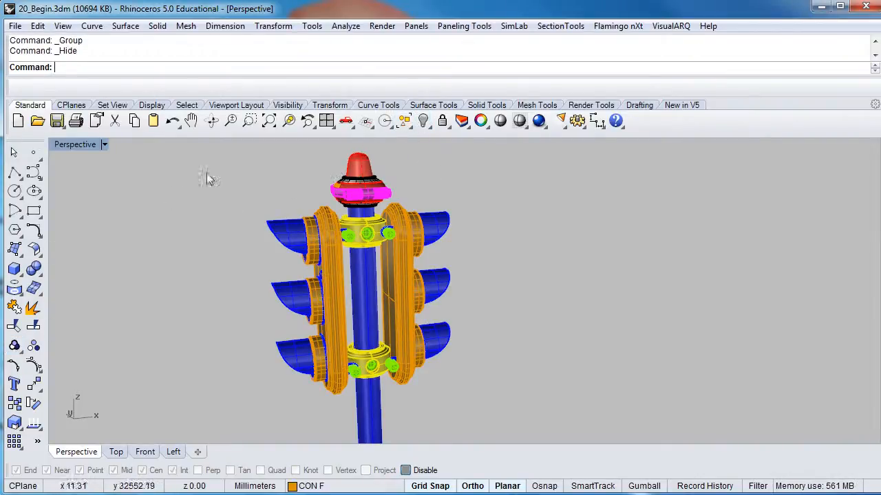
# Step: Select all polylines to find any leftover construction geometry, and inspect the whole traffic light from base to beacon
pyautogui.click(37, 25)
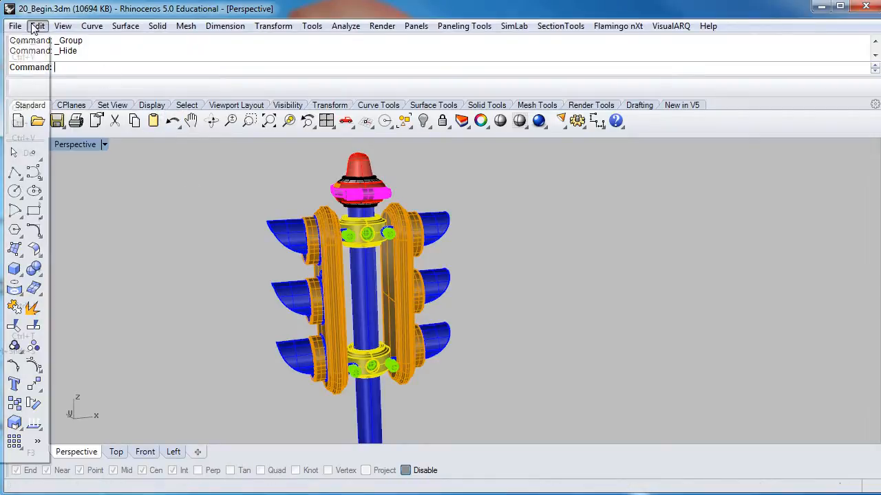
pyautogui.moveTo(28, 174)
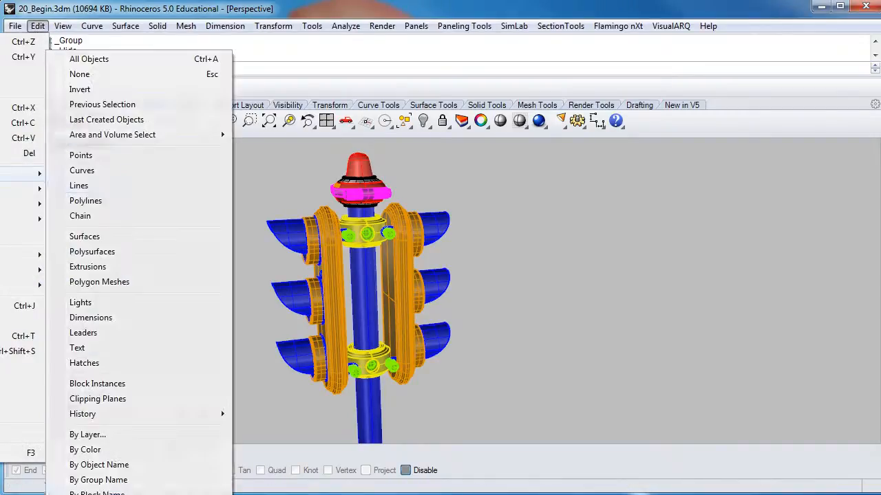
pyautogui.click(85, 201)
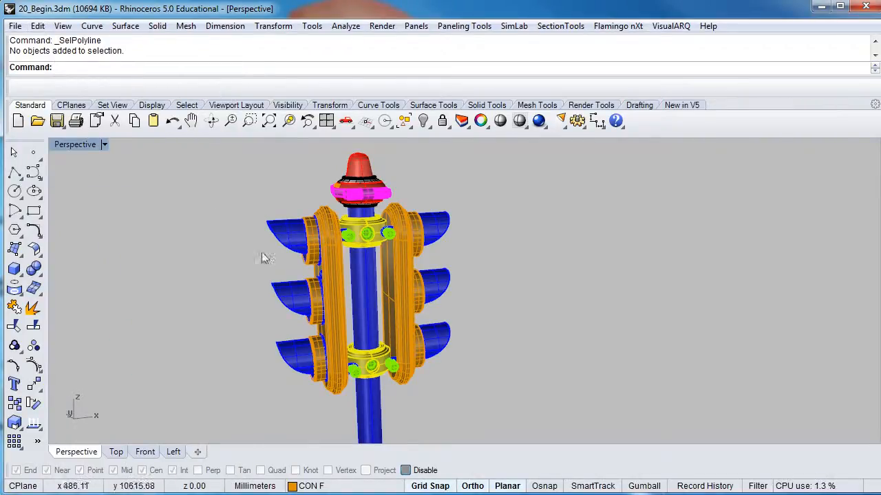
pyautogui.scroll(-3, 271, 244)
pyautogui.scroll(-3, 273, 246)
pyautogui.scroll(3, 308, 262)
pyautogui.scroll(4, 296, 258)
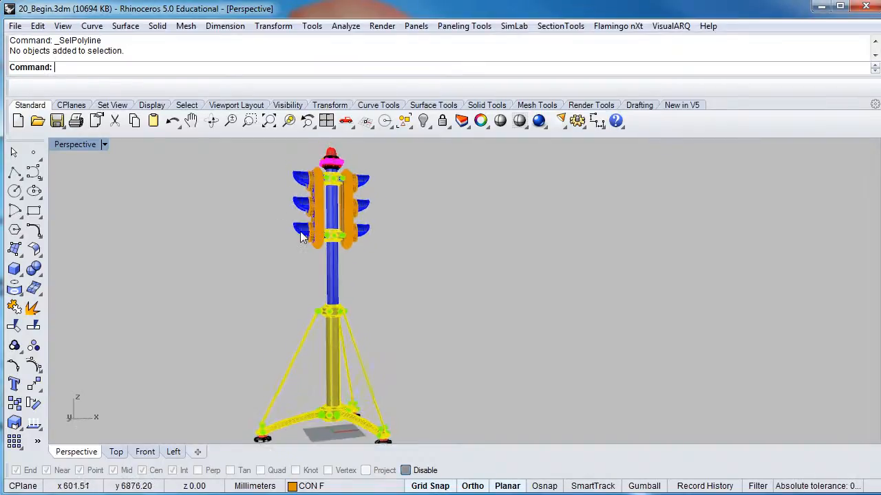
pyautogui.scroll(5, 317, 284)
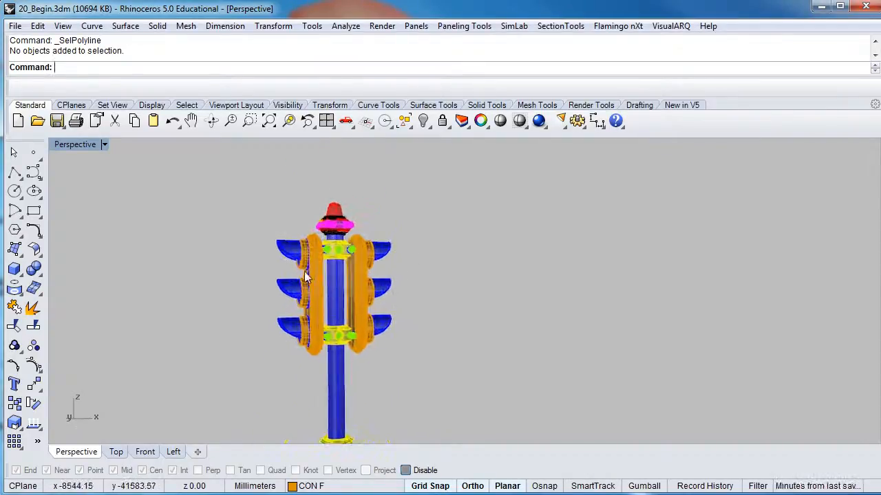
pyautogui.keyDown('shift'); pyautogui.moveTo(310, 260); pyautogui.dragTo(291, 251, button='right'); pyautogui.keyUp('shift')
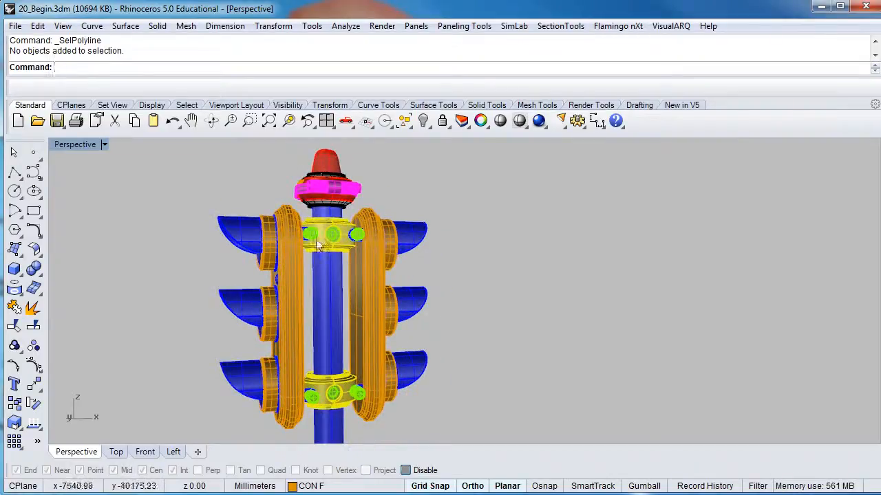
# Step: Examine the BASE sublayers under TRAFFIC LIGHT and compare them with the upper clamp collar and its bolts on the pole
pyautogui.click(332, 487)
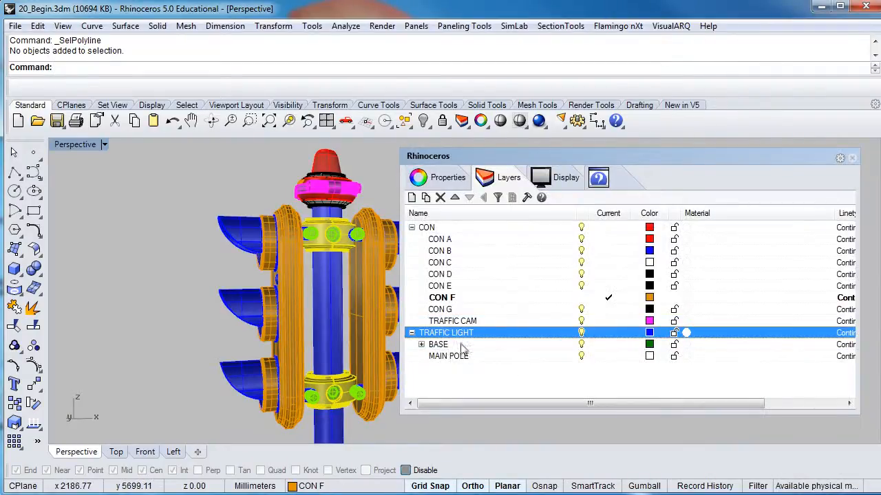
pyautogui.click(423, 348)
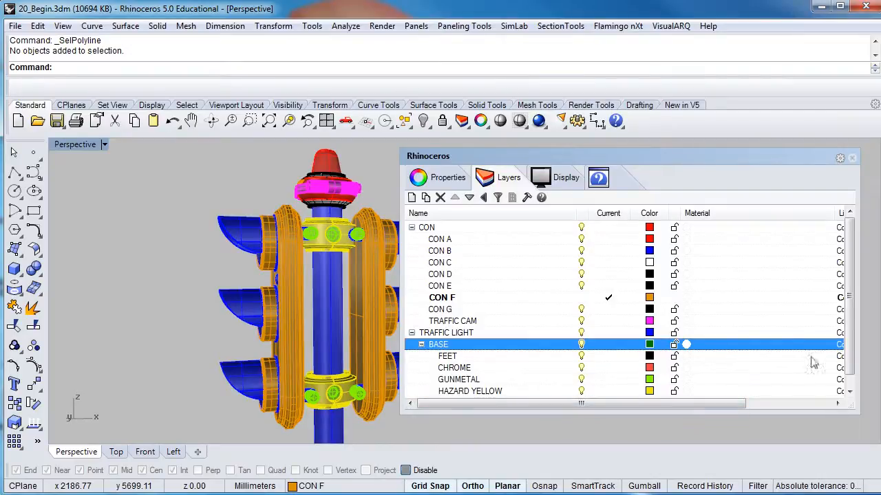
pyautogui.moveTo(848, 354); pyautogui.dragTo(851, 365)
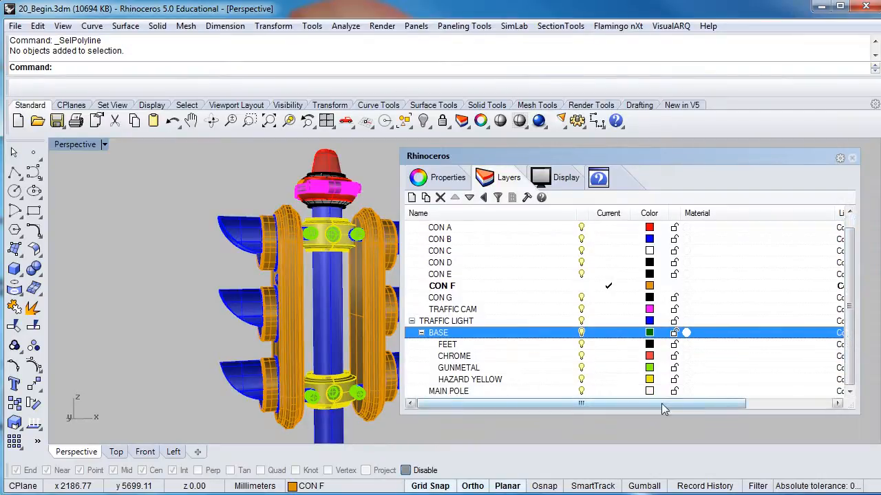
pyautogui.moveTo(327, 341); pyautogui.dragTo(253, 312, button='right')
pyautogui.scroll(4, 244, 215)
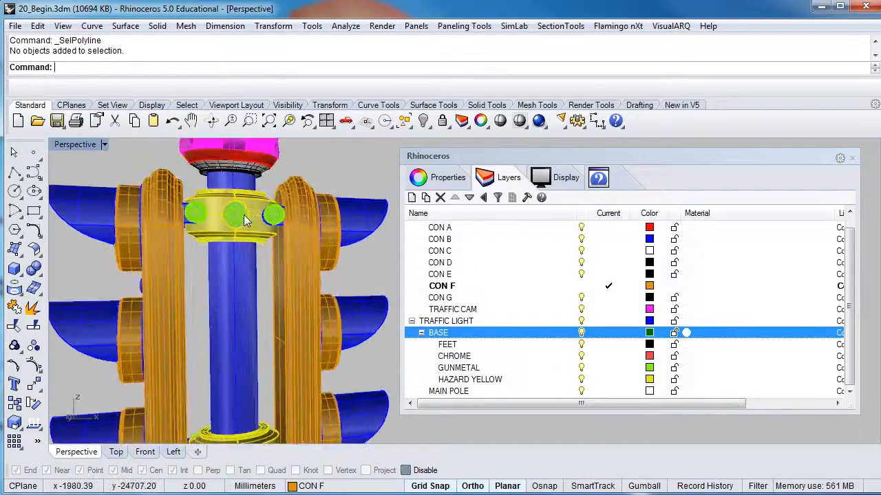
pyautogui.scroll(-6, 244, 215)
pyautogui.scroll(4, 243, 217)
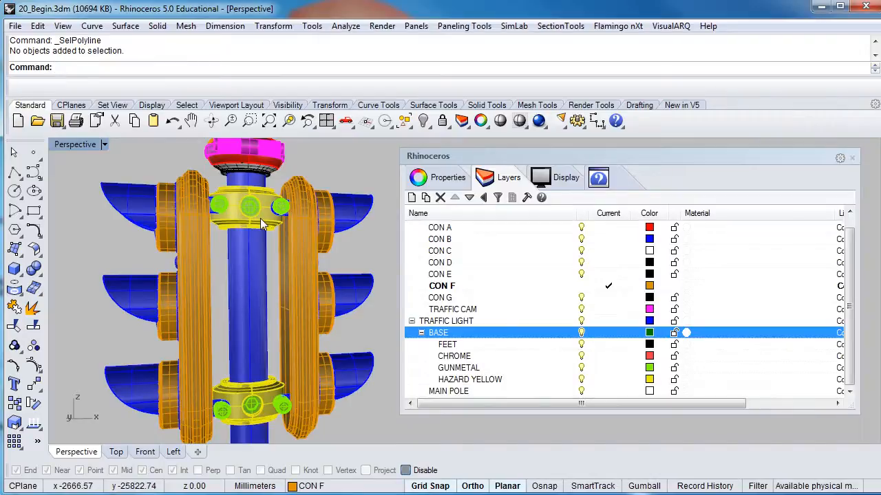
pyautogui.scroll(4, 260, 218)
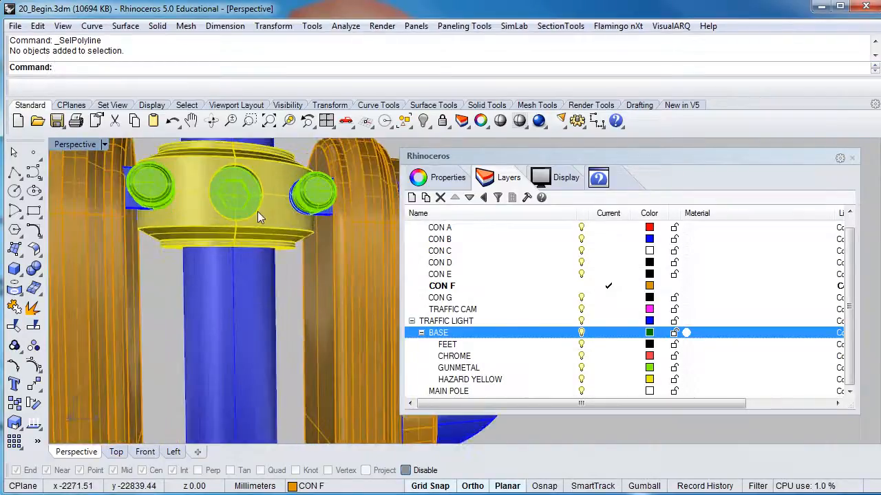
# Step: Select the upper clamp collar and its surrounding parts to check what belongs together, and clear the selection
pyautogui.click(262, 213)
pyautogui.click(286, 273)
pyautogui.click(267, 230)
pyautogui.click(296, 274)
pyautogui.click(278, 225)
pyautogui.click(281, 259)
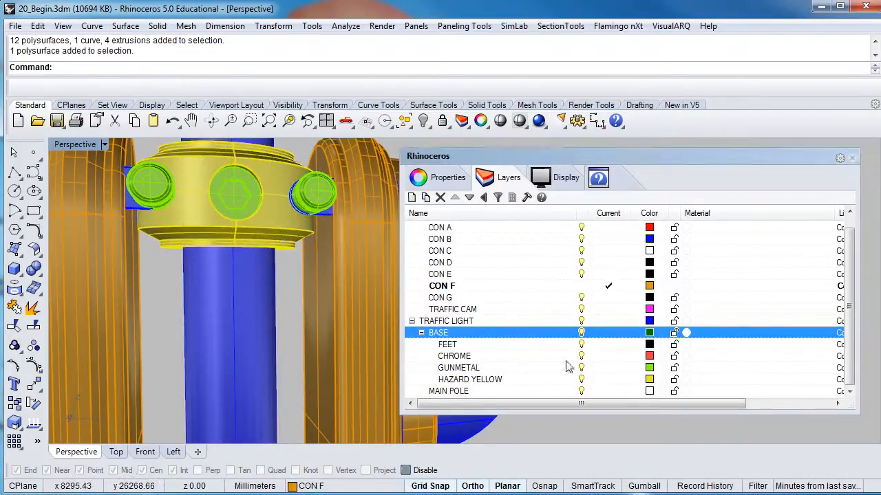
# Step: Change the HAZARD YELLOW layer colour to a dark orange-brown, RGB 134, 87, 10
pyautogui.click(651, 380)
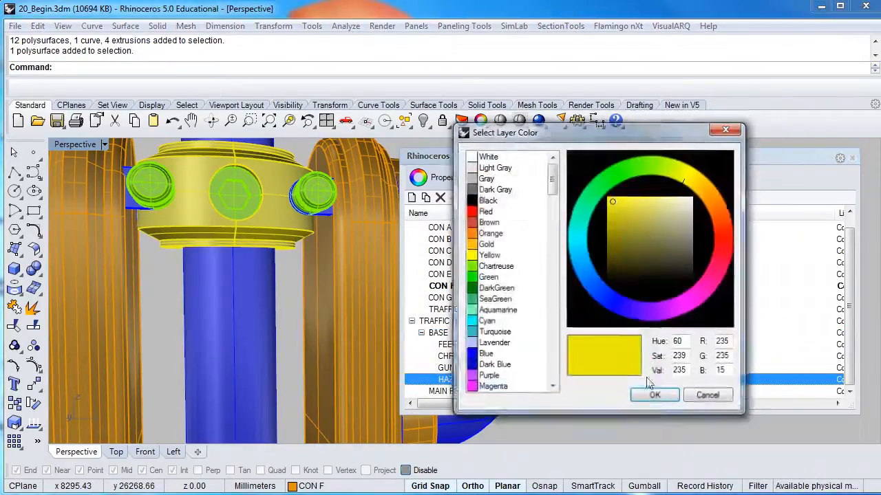
pyautogui.click(705, 199)
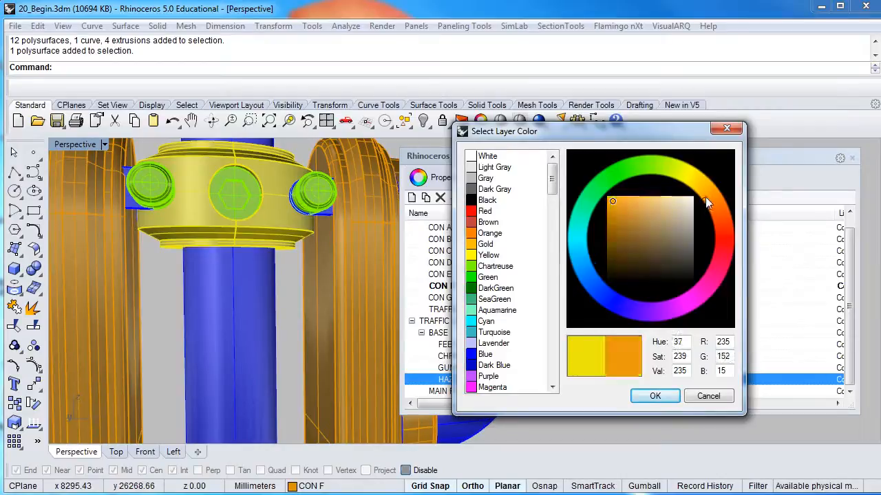
pyautogui.moveTo(618, 226); pyautogui.dragTo(615, 239)
pyautogui.click(635, 396)
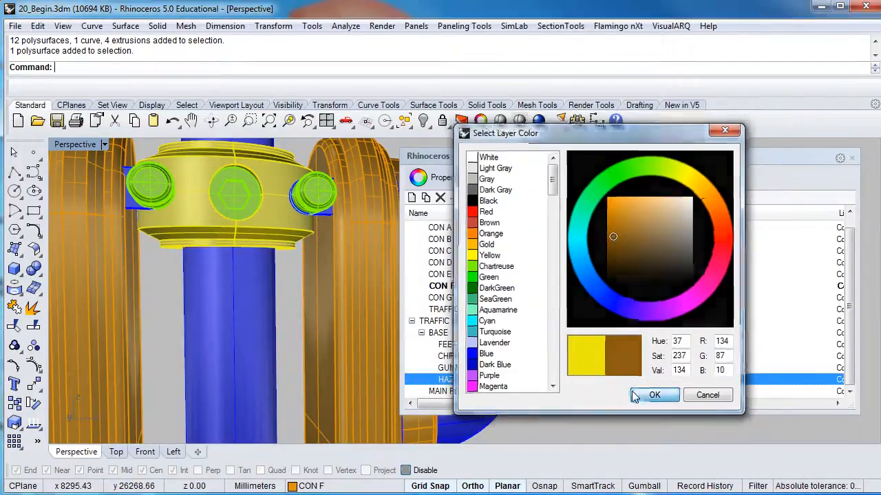
# Step: Check the recoloured upper collar against the yellow selection highlight by selecting and deselecting its group
pyautogui.scroll(-3, 291, 283)
pyautogui.rightClick(290, 281)
pyautogui.click(283, 247)
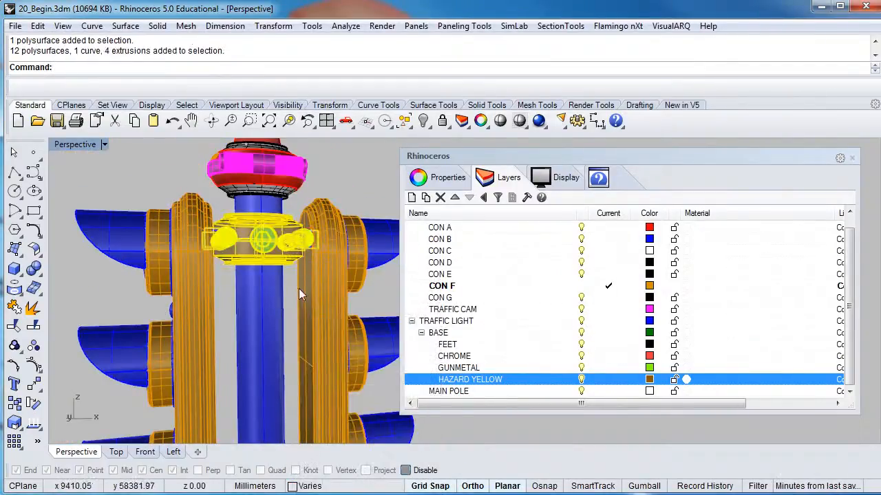
pyautogui.click(266, 287)
pyautogui.click(287, 248)
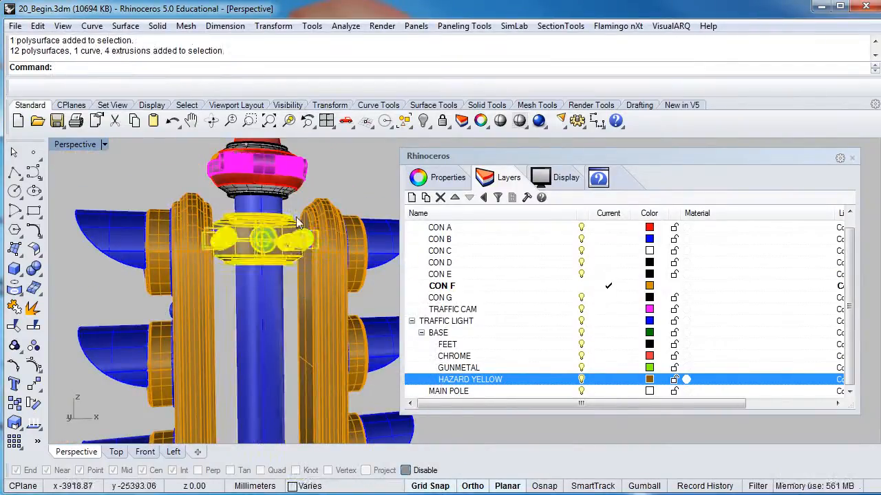
pyautogui.click(296, 210)
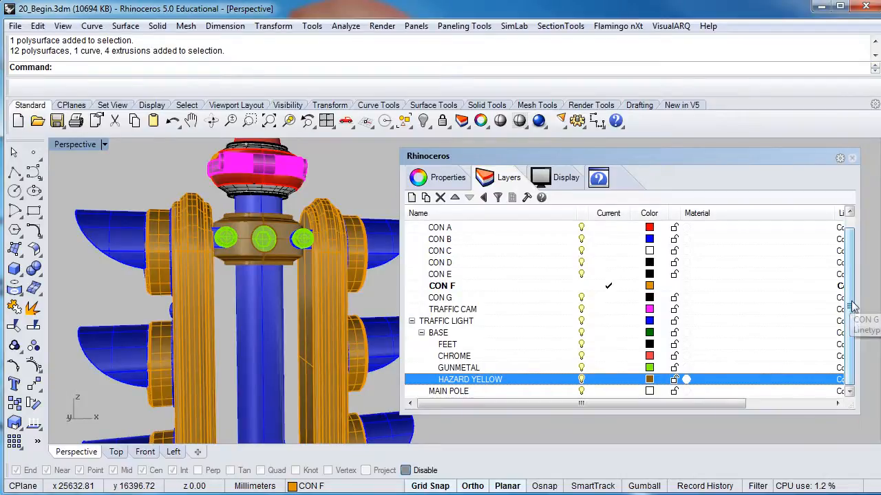
# Step: Collapse the CON layer tree and add a sublayer named LIGHT UNIT under TRAFFIC LIGHT
pyautogui.moveTo(851, 313); pyautogui.dragTo(850, 290)
pyautogui.click(411, 227)
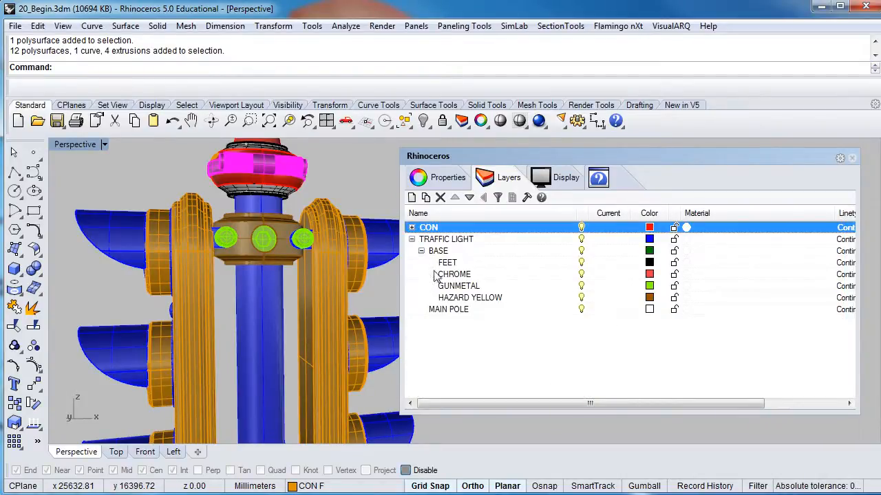
pyautogui.click(439, 241)
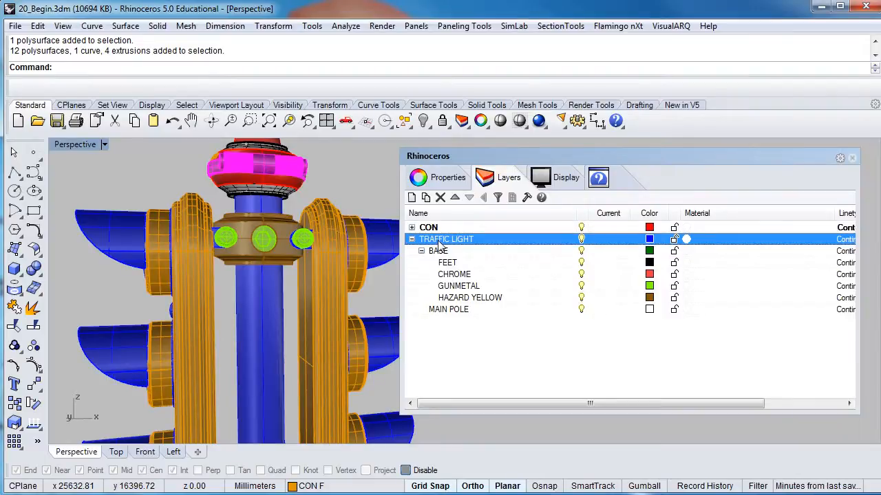
pyautogui.click(426, 198)
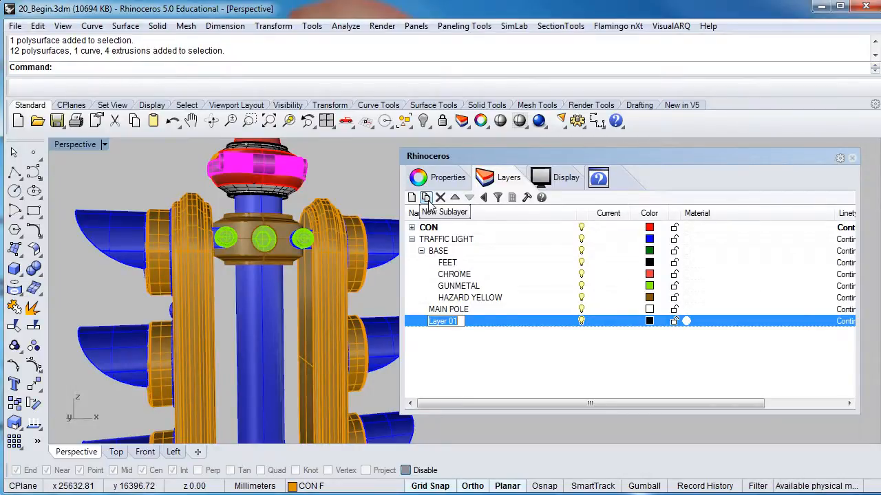
pyautogui.write('LIGHT UNIT')
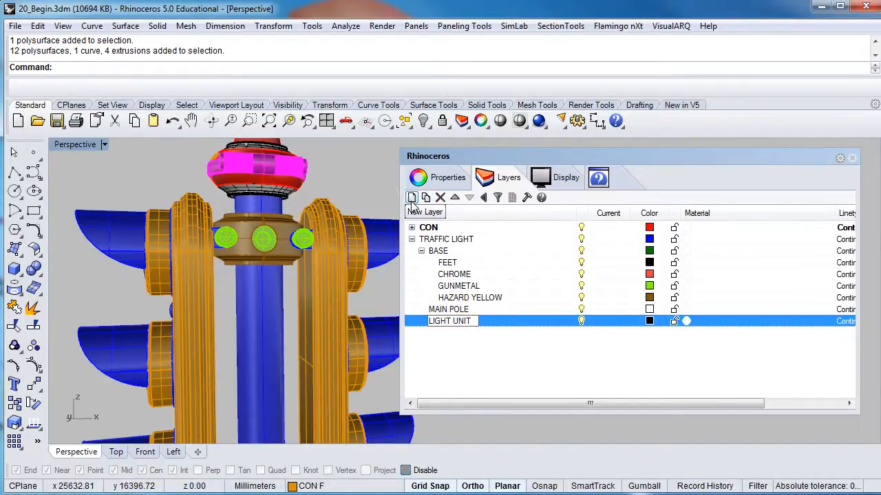
# Step: Add two more sublayers under TRAFFIC LIGHT, named WARNING LIGHT and CAMS
pyautogui.click(412, 198)
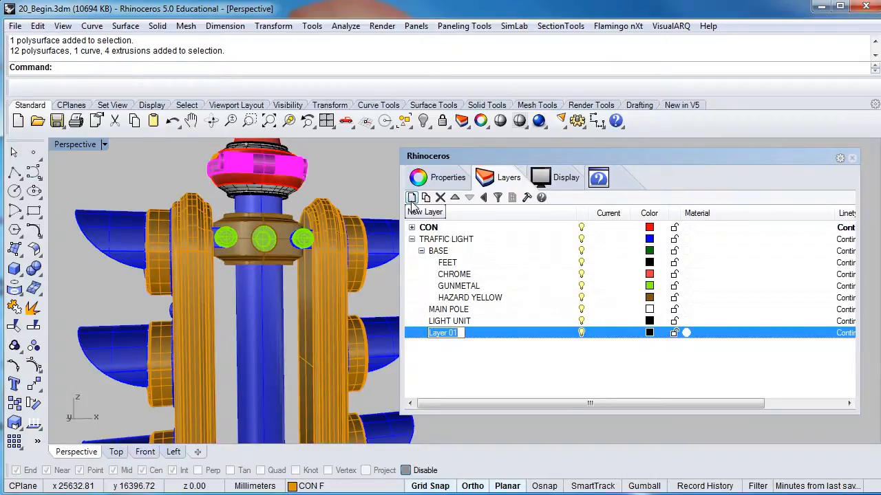
pyautogui.write('WARNING LIGHT')
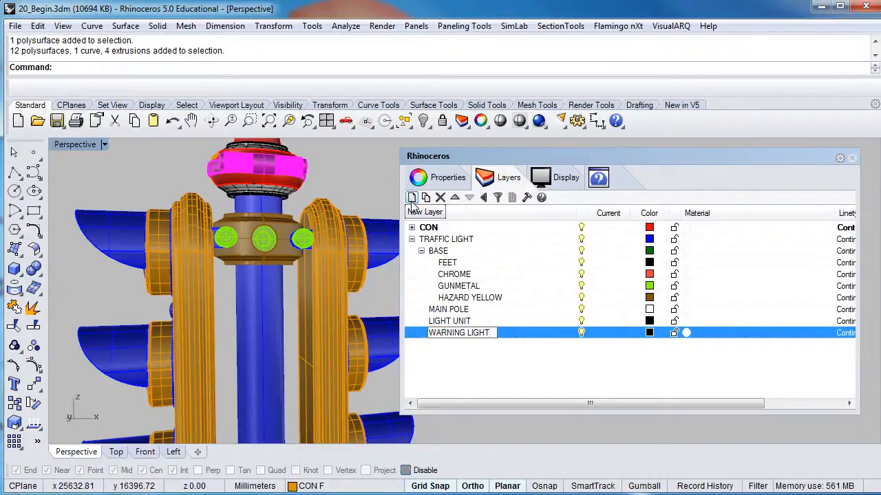
pyautogui.click(411, 198)
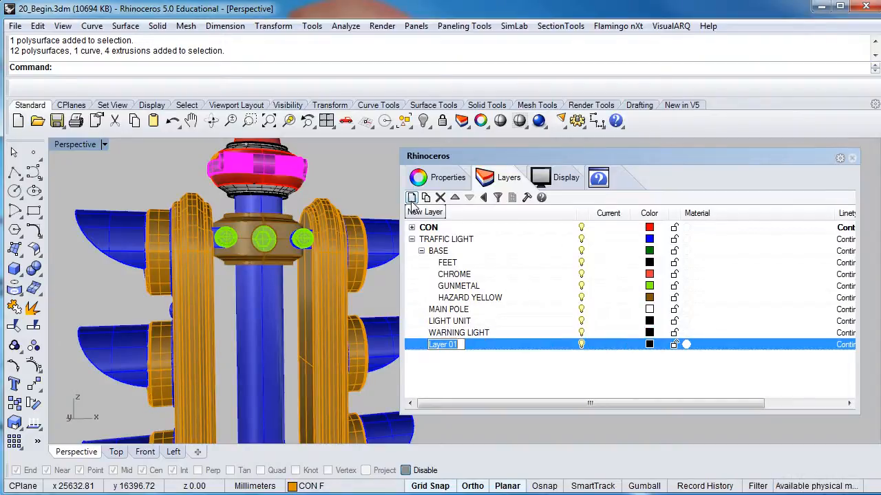
pyautogui.write('CAMS')
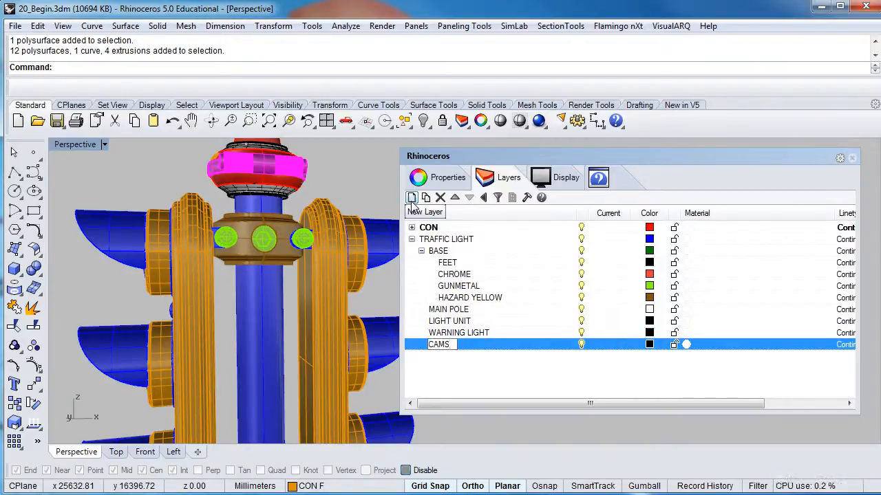
pyautogui.click(486, 360)
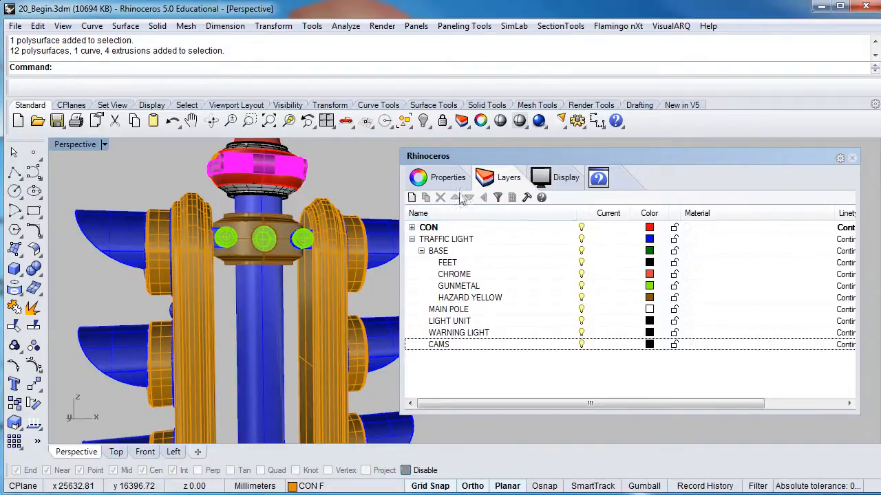
# Step: Review the sublayers inside LIGHT UNIT, WARNING LIGHT and CAMS, along with the MAIN POLE layer
pyautogui.moveTo(472, 163); pyautogui.dragTo(468, 160)
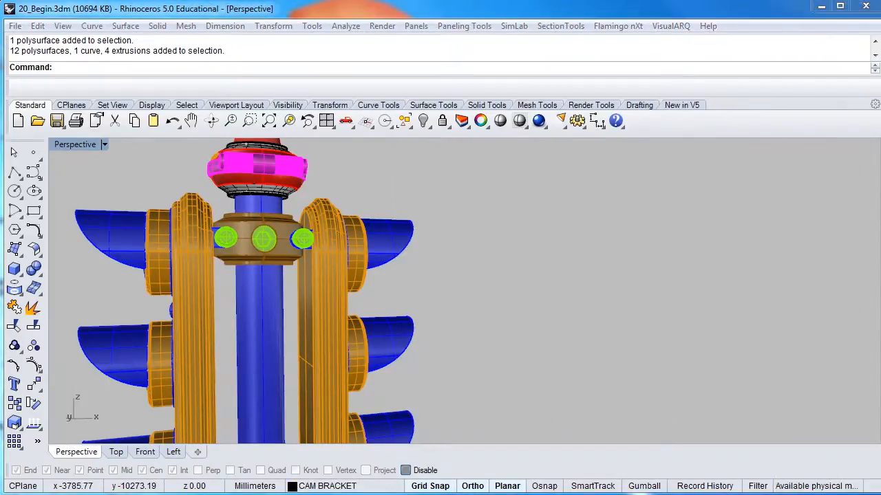
pyautogui.click(470, 13)
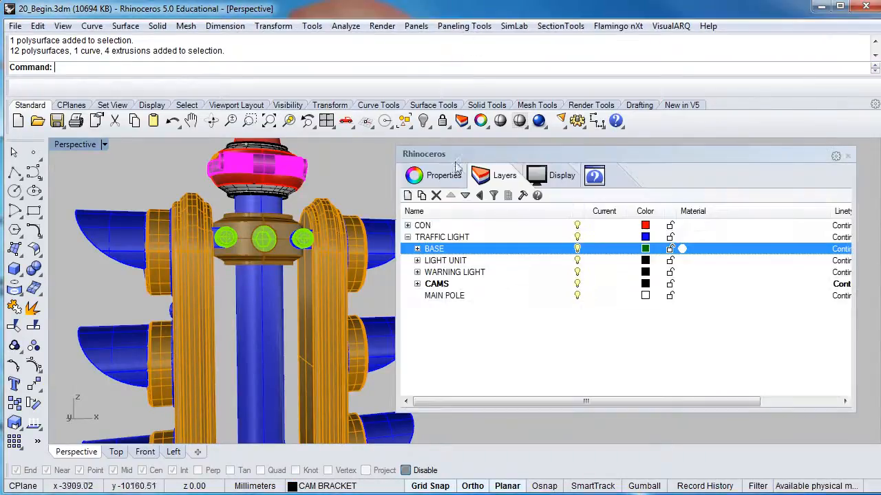
pyautogui.click(417, 261)
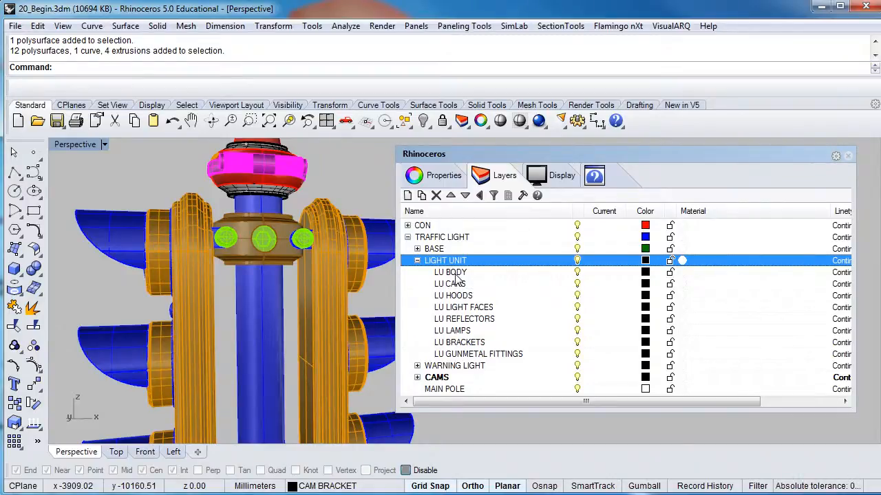
pyautogui.click(417, 261)
pyautogui.click(417, 272)
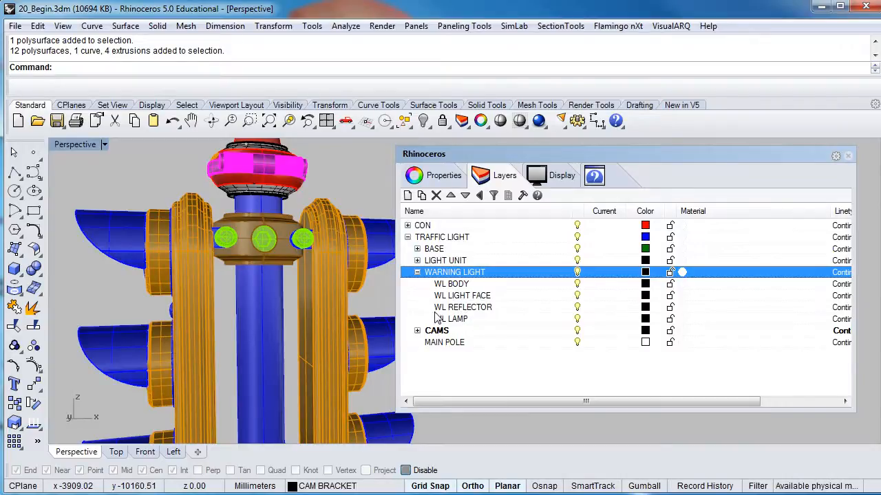
pyautogui.click(417, 272)
pyautogui.click(417, 284)
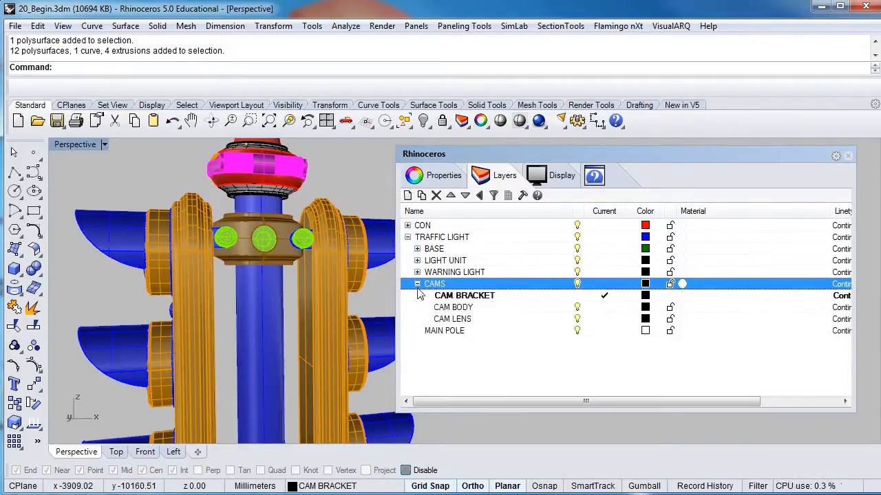
pyautogui.click(439, 332)
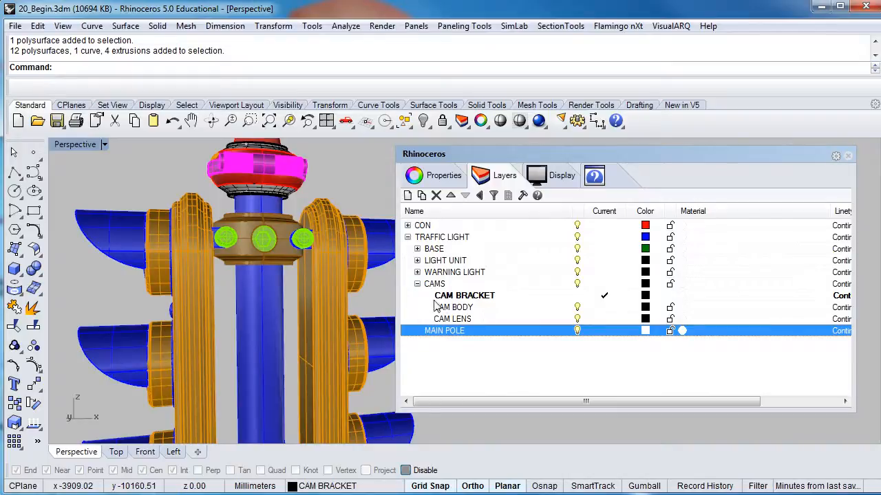
pyautogui.click(418, 284)
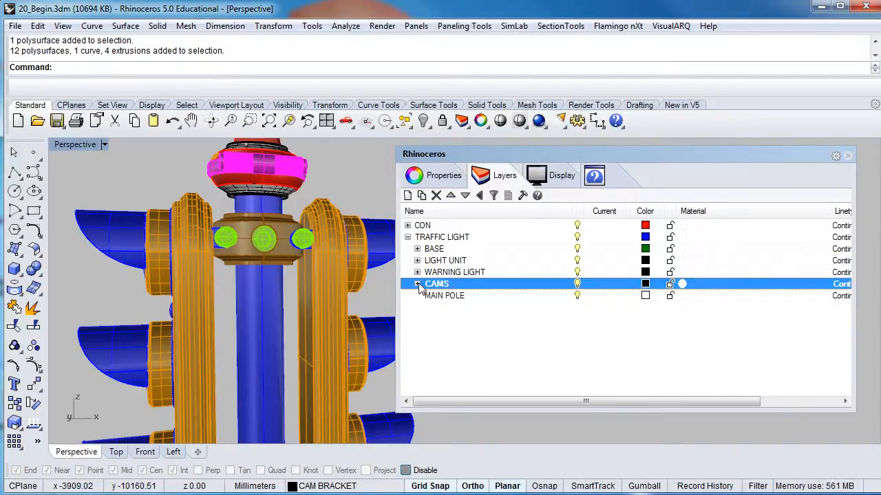
# Step: Make TRAFFIC LIGHT the current layer and turn off the LIGHT UNIT, WARNING LIGHT and CAMS layers
pyautogui.click(572, 262)
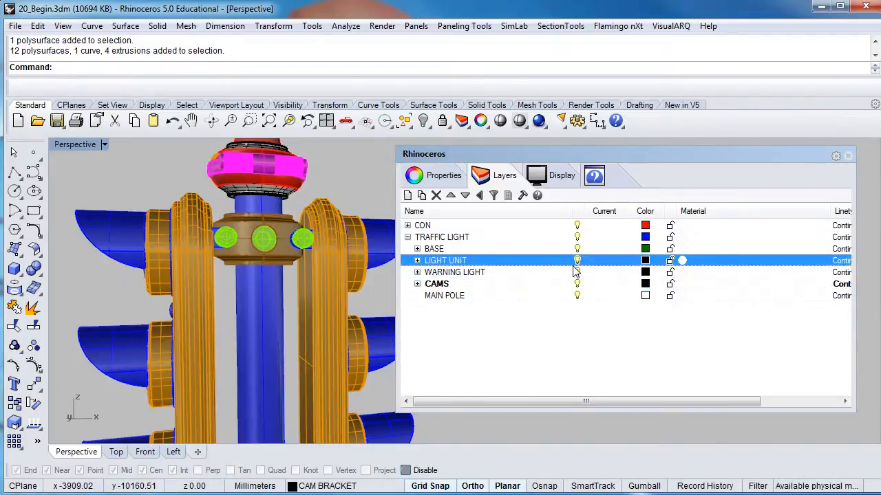
pyautogui.click(578, 262)
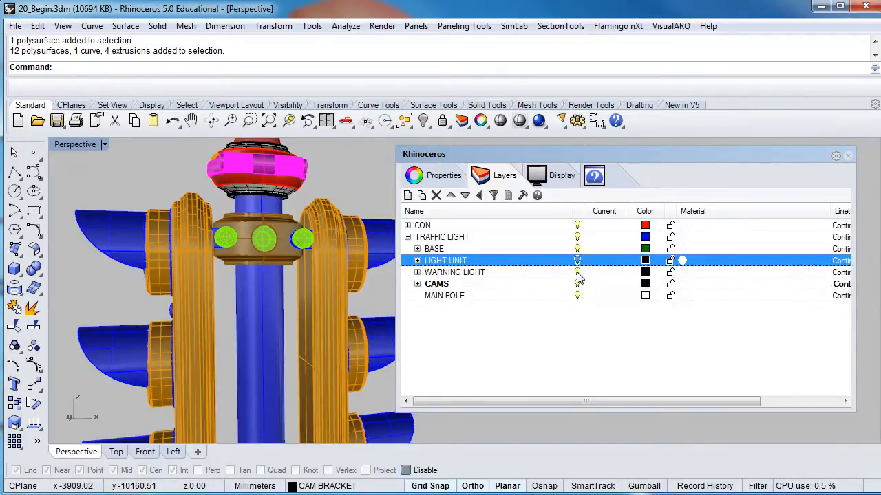
pyautogui.click(577, 274)
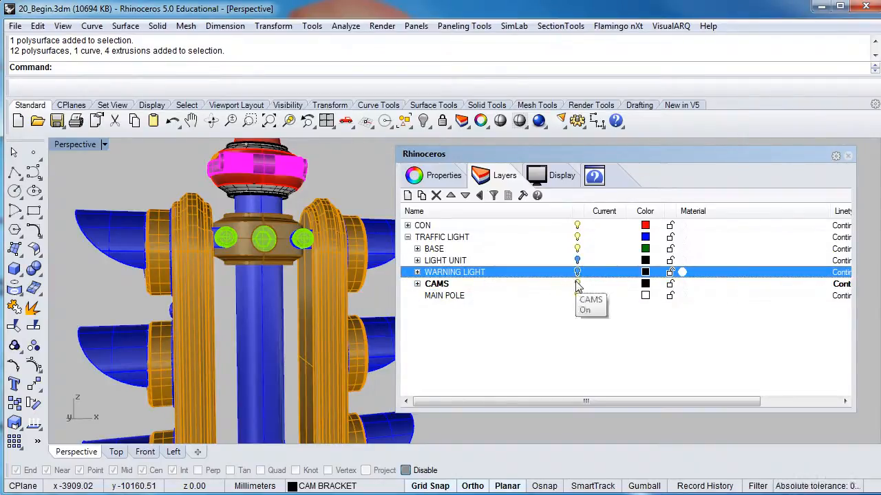
pyautogui.click(578, 284)
pyautogui.click(513, 286)
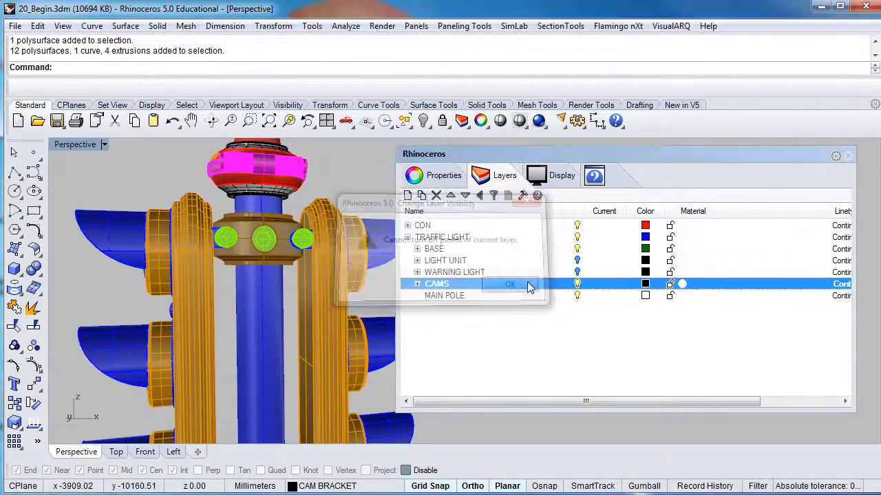
pyautogui.click(601, 238)
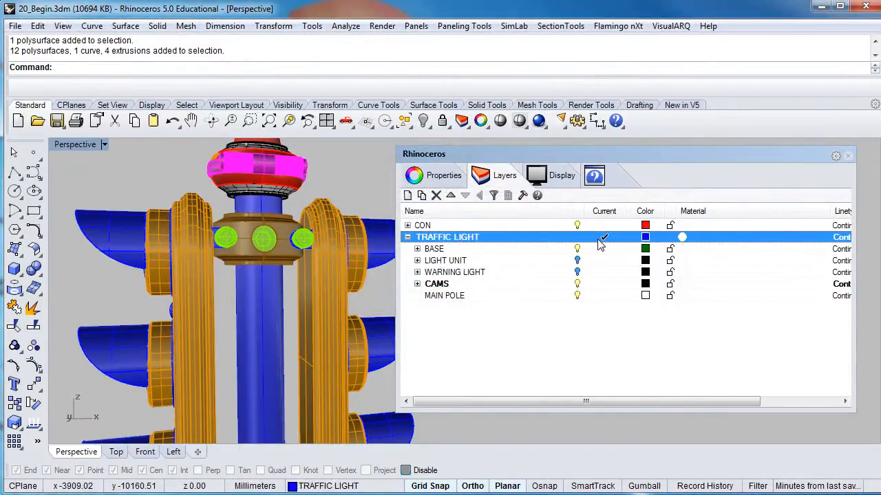
pyautogui.click(577, 285)
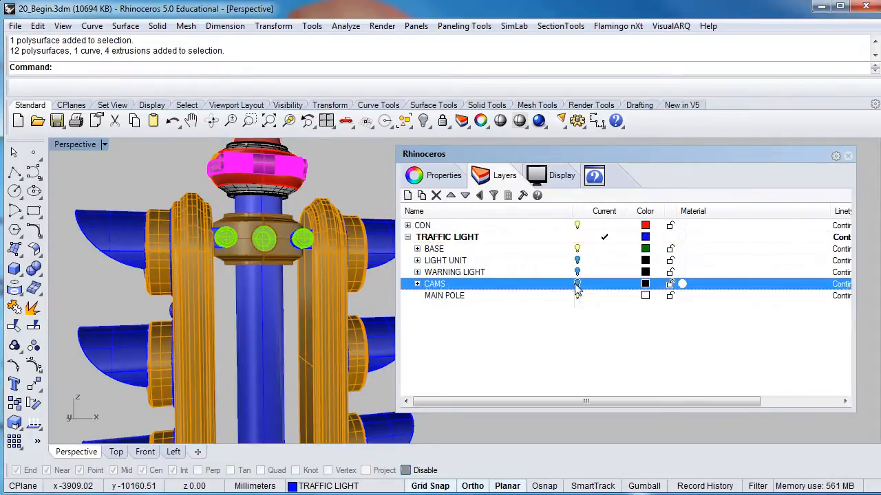
# Step: Turn off the MAIN POLE layer and move the central vertical pole onto it
pyautogui.click(577, 296)
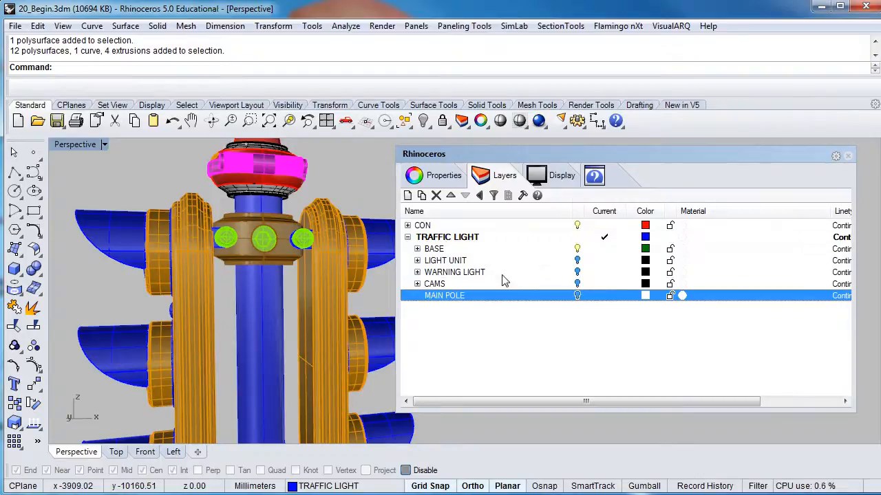
pyautogui.keyDown('shift'); pyautogui.click(270, 323); pyautogui.keyUp('shift')
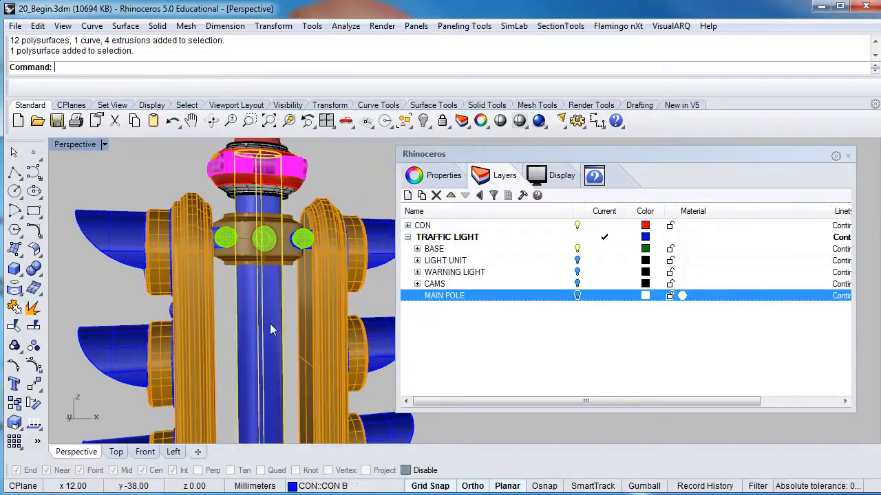
pyautogui.rightClick(499, 301)
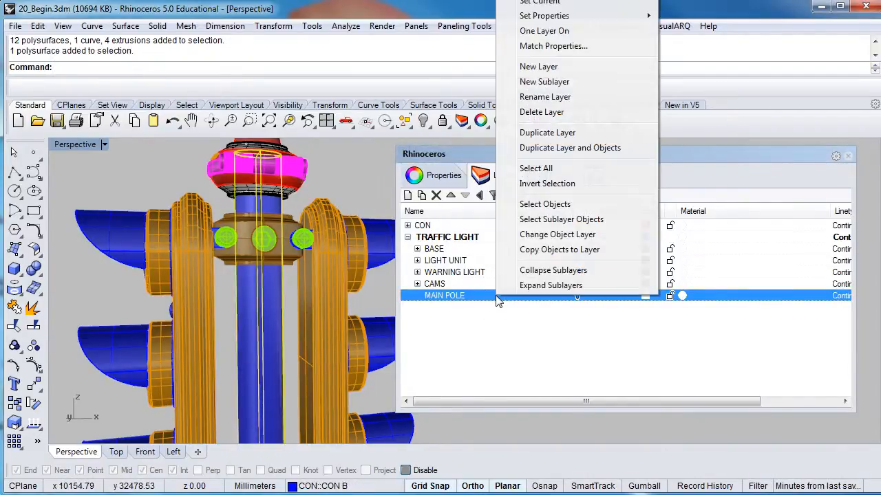
pyautogui.click(534, 236)
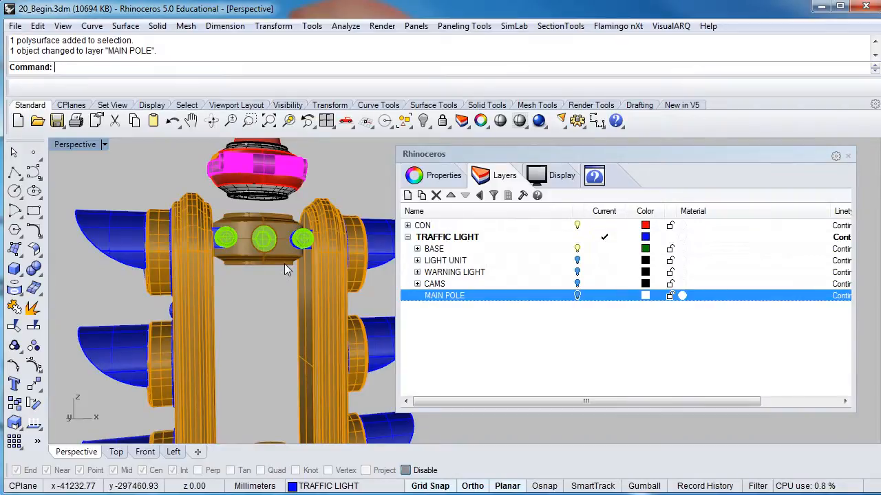
# Step: Expand WARNING LIGHT and move the outer red dome of the warning light to the WL LIGHT FACE layer
pyautogui.scroll(-2, 282, 295)
pyautogui.scroll(-2, 255, 297)
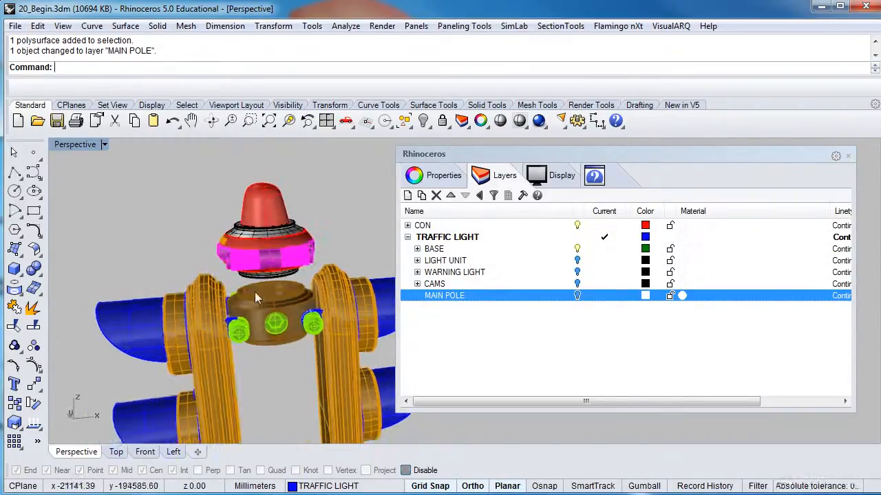
pyautogui.scroll(3, 254, 297)
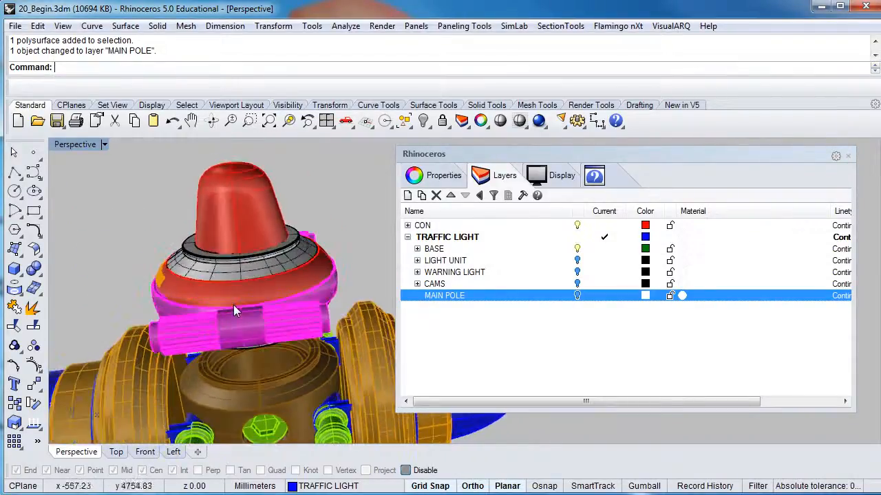
pyautogui.click(417, 272)
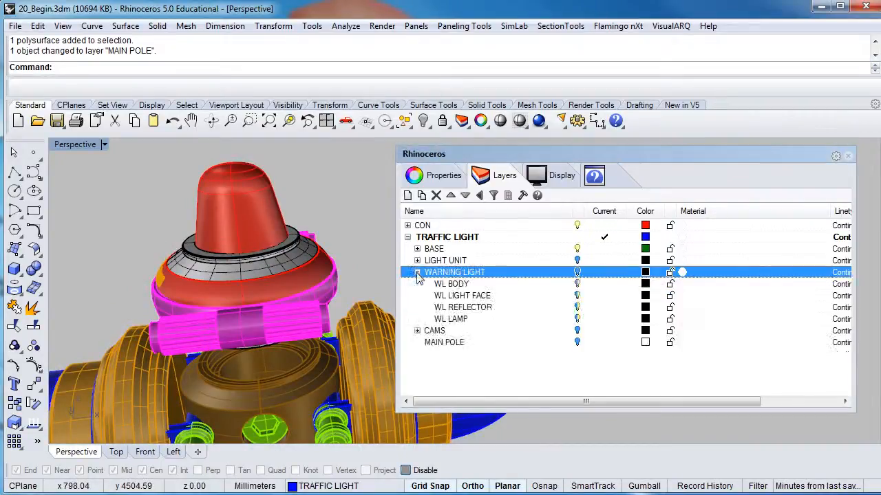
pyautogui.click(265, 226)
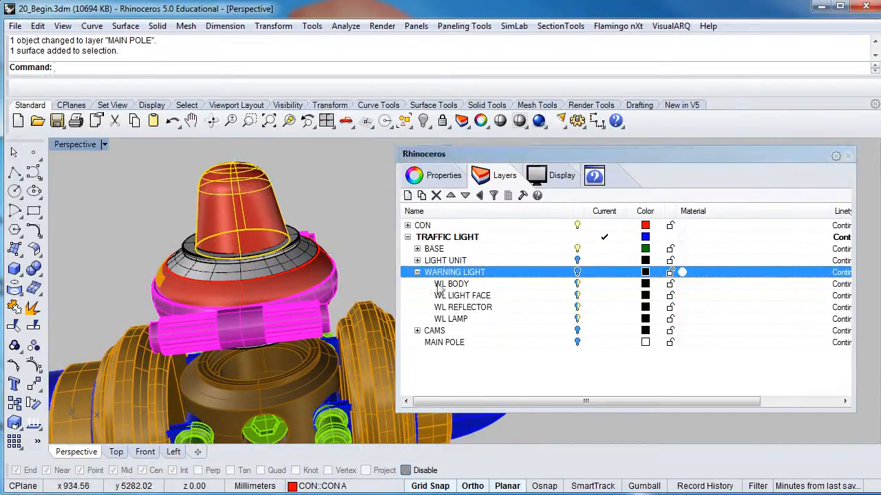
pyautogui.click(510, 297)
pyautogui.rightClick(510, 298)
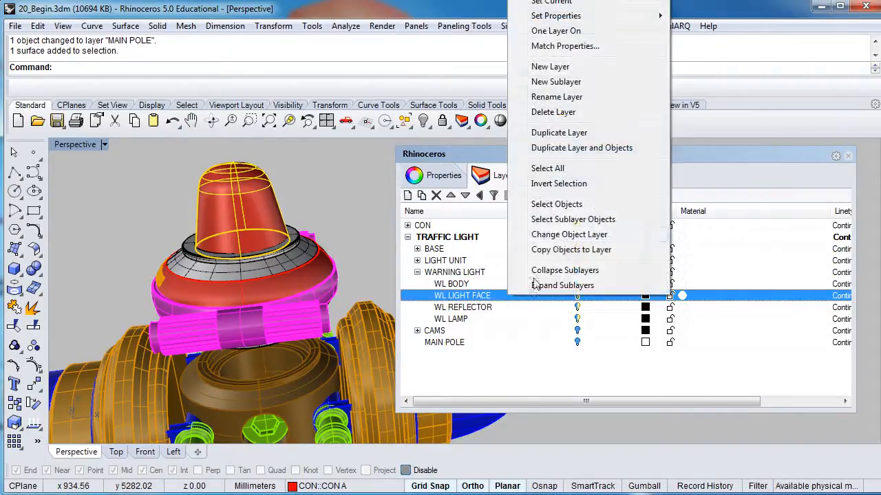
pyautogui.click(552, 238)
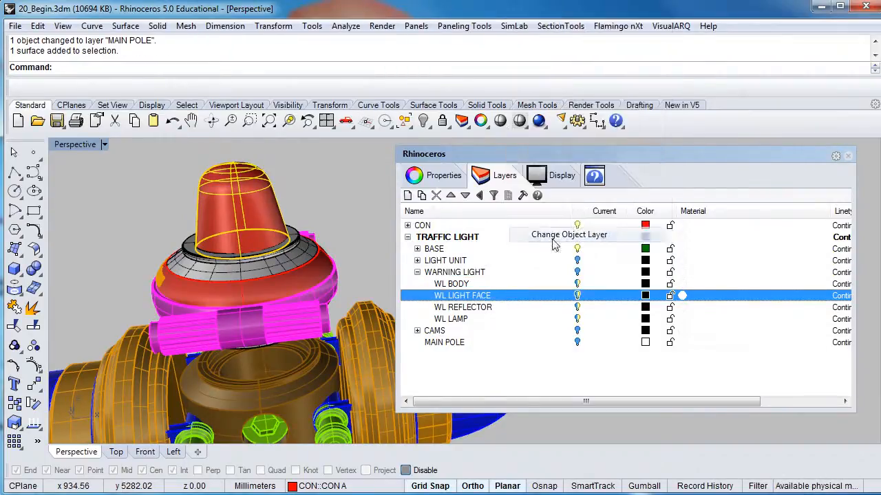
# Step: Move the small red inner cone of the warning light to the WL LAMP layer
pyautogui.click(243, 229)
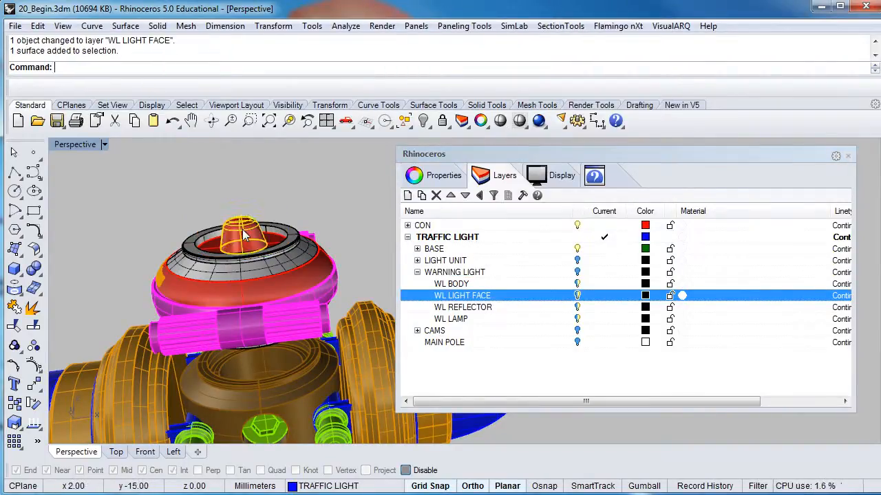
pyautogui.click(463, 321)
pyautogui.rightClick(464, 321)
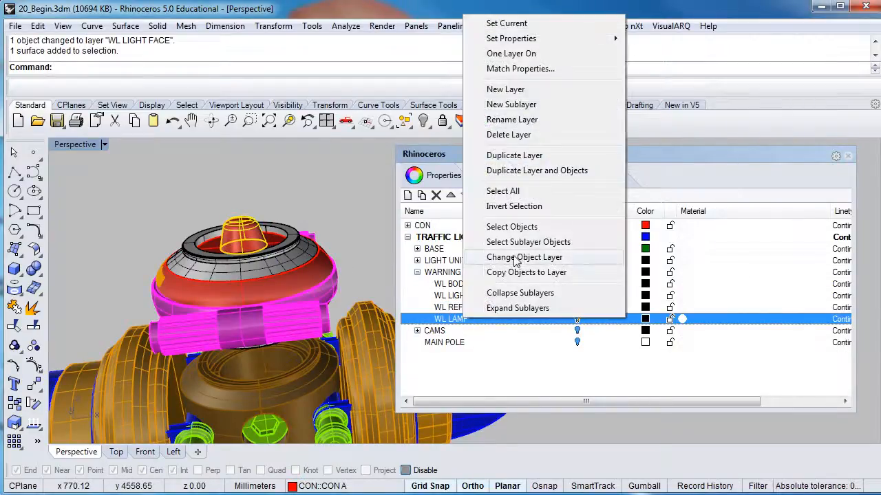
pyautogui.click(515, 259)
# Step: Move the flat red disc inside the warning light's top ring to the WL BODY layer
pyautogui.scroll(5, 271, 273)
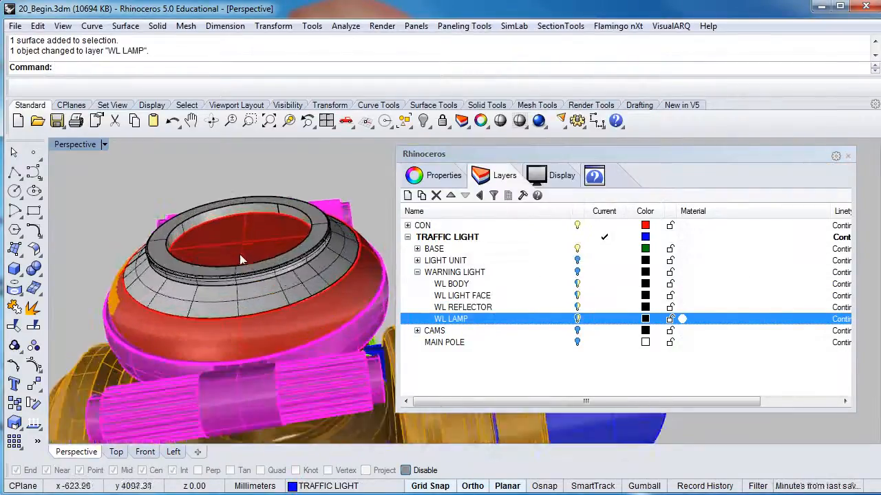
pyautogui.click(239, 245)
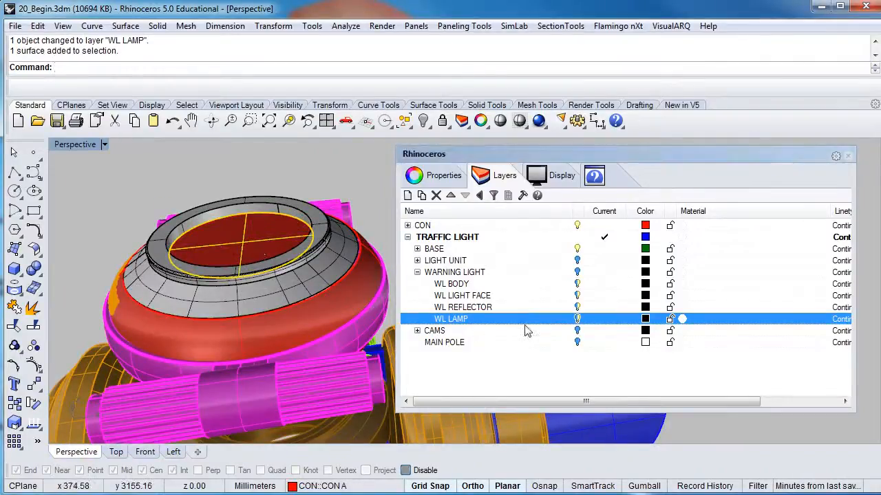
pyautogui.click(514, 288)
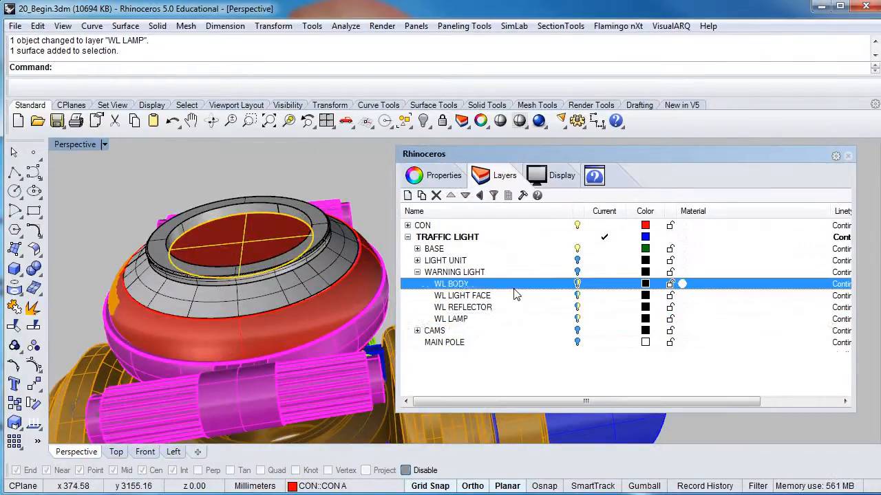
pyautogui.rightClick(519, 294)
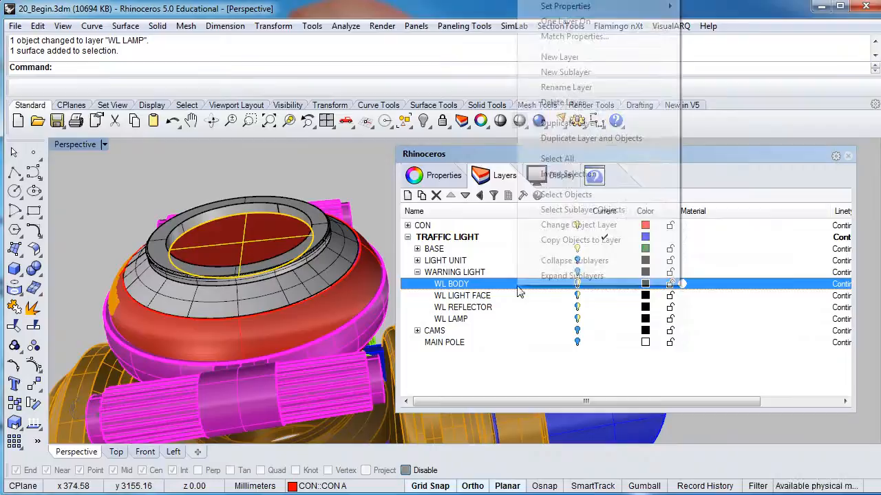
pyautogui.click(564, 225)
# Step: Move the curved red housing and the upper and lower grey rings of the warning light to the WL BODY layer
pyautogui.scroll(-5, 294, 273)
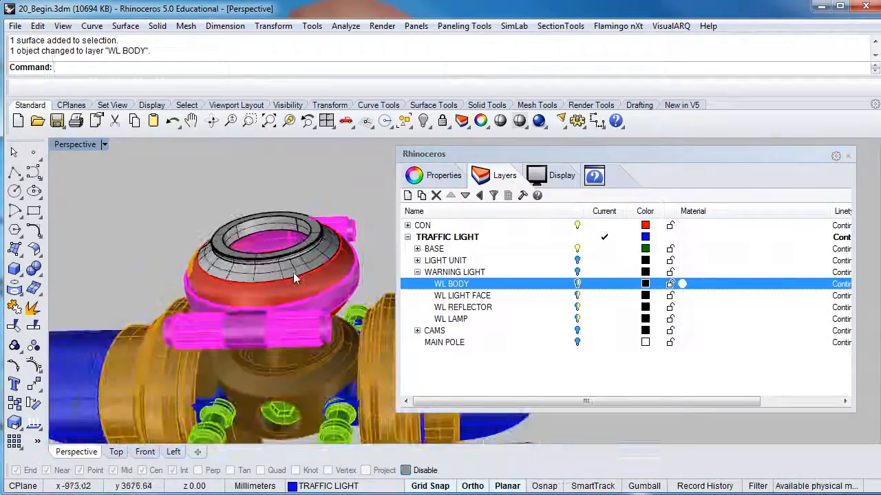
pyautogui.moveTo(292, 271); pyautogui.dragTo(279, 229, button='right')
pyautogui.scroll(6, 265, 247)
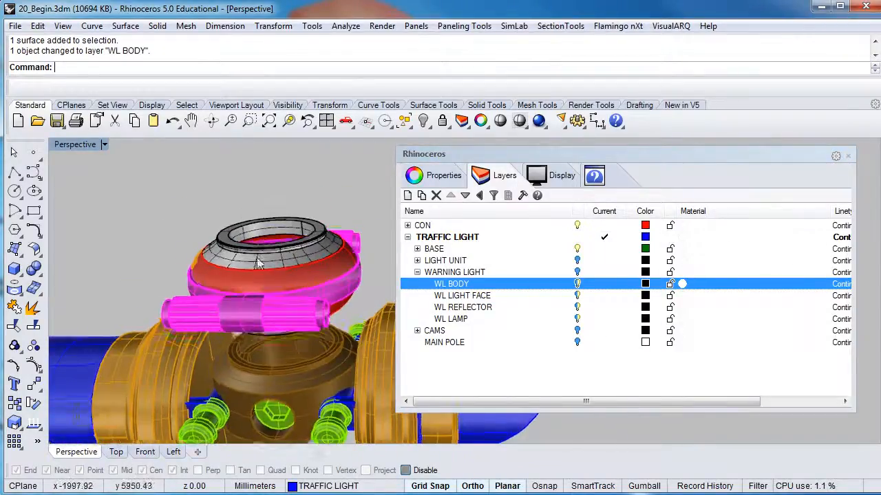
pyautogui.moveTo(265, 221); pyautogui.dragTo(258, 373, button='right')
pyautogui.click(259, 369)
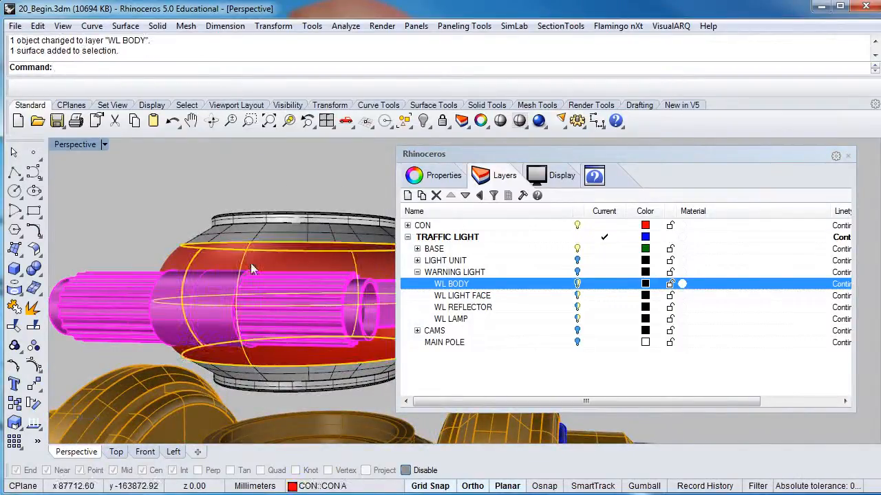
pyautogui.keyDown('shift'); pyautogui.click(261, 242); pyautogui.keyUp('shift')
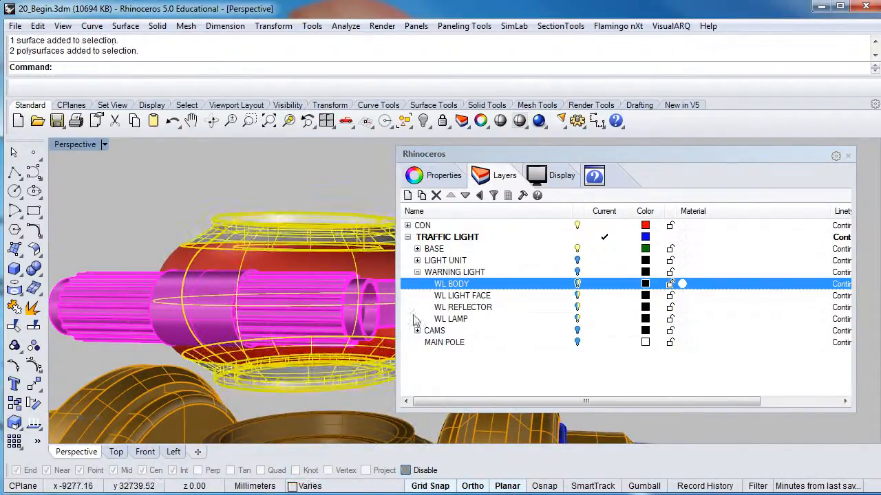
pyautogui.rightClick(512, 292)
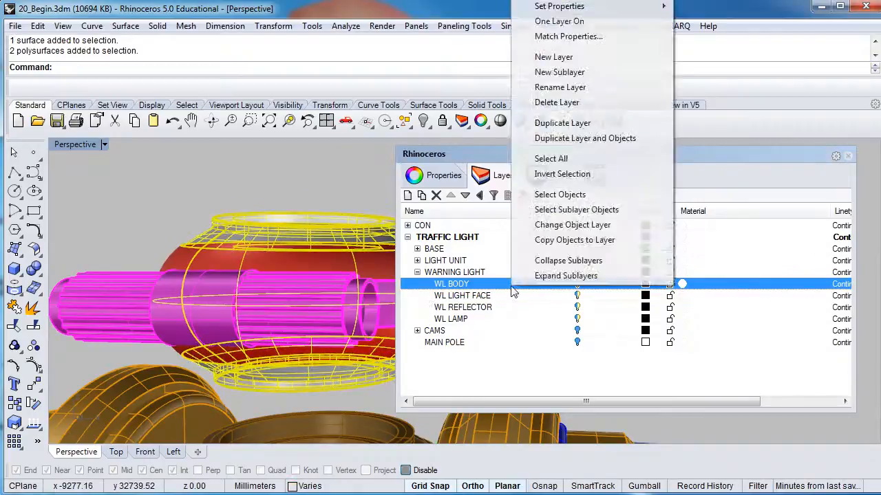
pyautogui.click(566, 225)
# Step: Expand the CAMS layer and ungroup the magenta camera assembly
pyautogui.moveTo(262, 296); pyautogui.dragTo(230, 287, button='right')
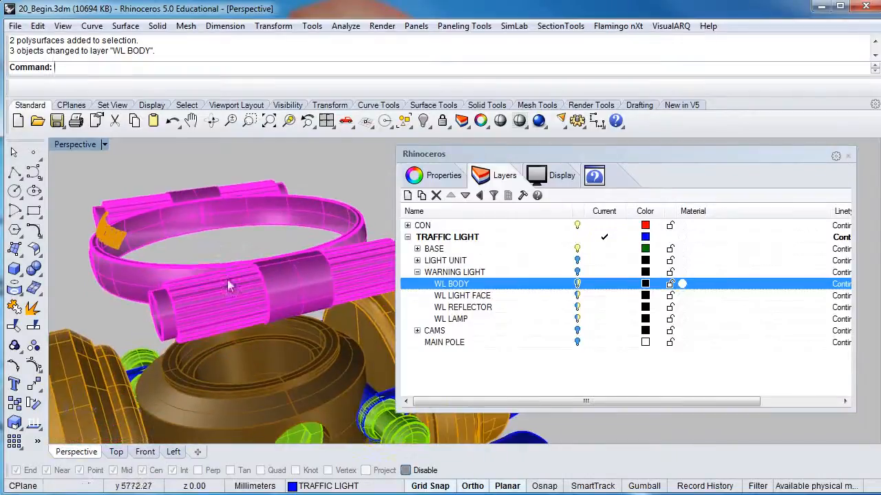
pyautogui.click(417, 332)
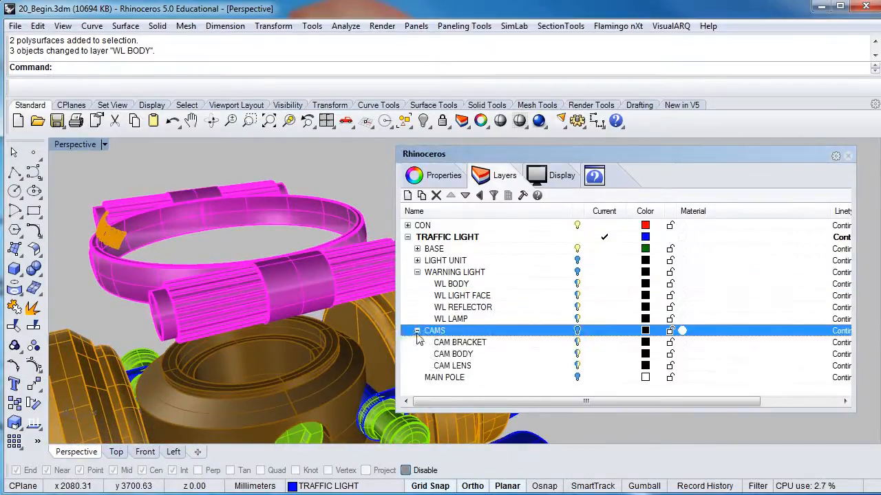
pyautogui.click(237, 310)
pyautogui.moveTo(130, 294); pyautogui.dragTo(189, 266, button='right')
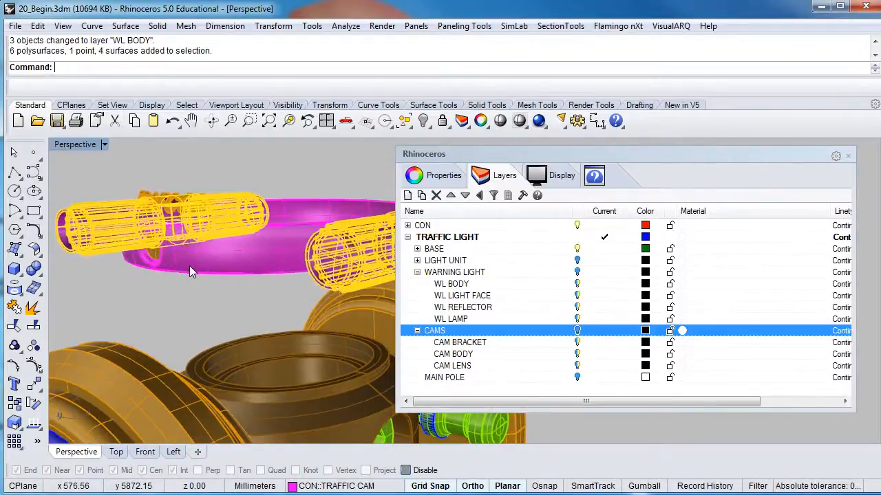
pyautogui.click(33, 346)
# Step: Move the ring-shaped camera bracket to the CAM BRACKET layer
pyautogui.click(199, 307)
pyautogui.click(224, 260)
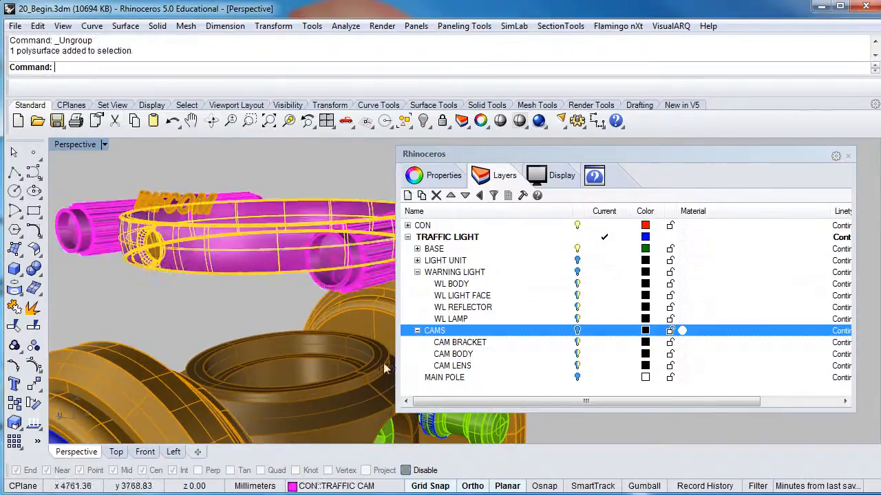
pyautogui.click(505, 346)
pyautogui.rightClick(506, 349)
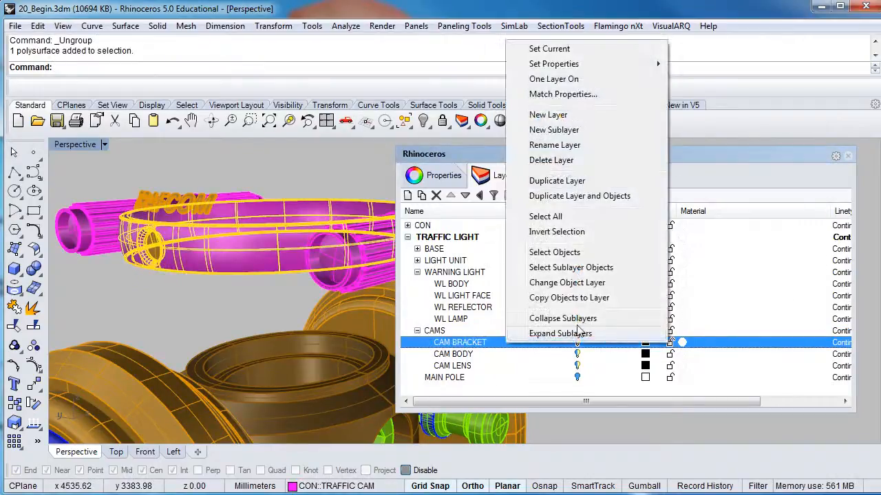
pyautogui.click(558, 290)
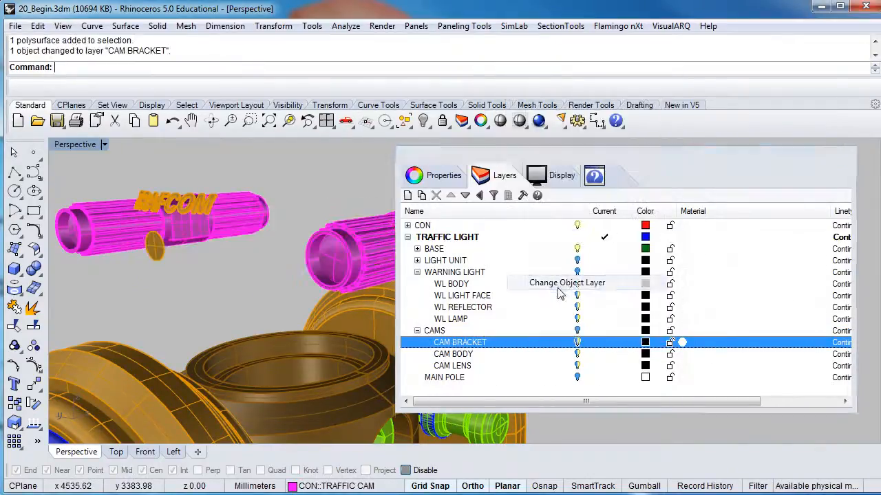
# Step: Ungroup the remaining pair of magenta cameras so each camera can be selected separately
pyautogui.moveTo(199, 270); pyautogui.dragTo(152, 296, button='right')
pyautogui.click(153, 286)
pyautogui.scroll(2, 189, 306)
pyautogui.scroll(-3, 195, 307)
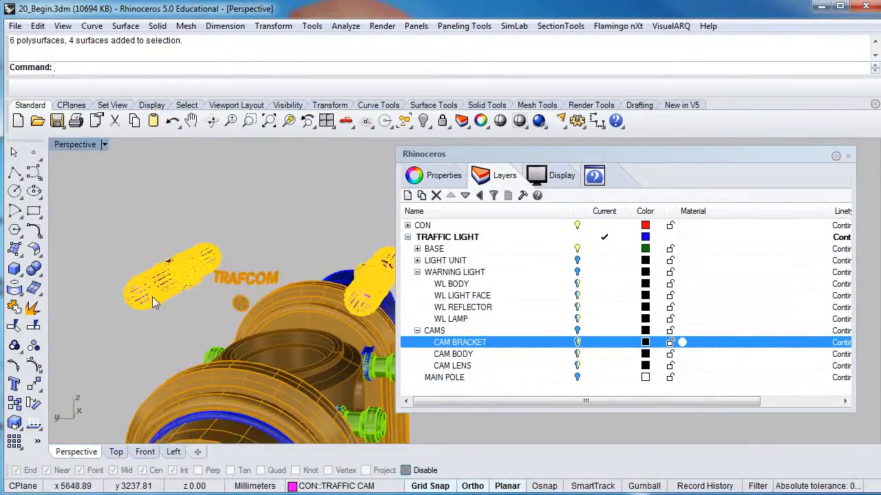
pyautogui.rightClick(35, 348)
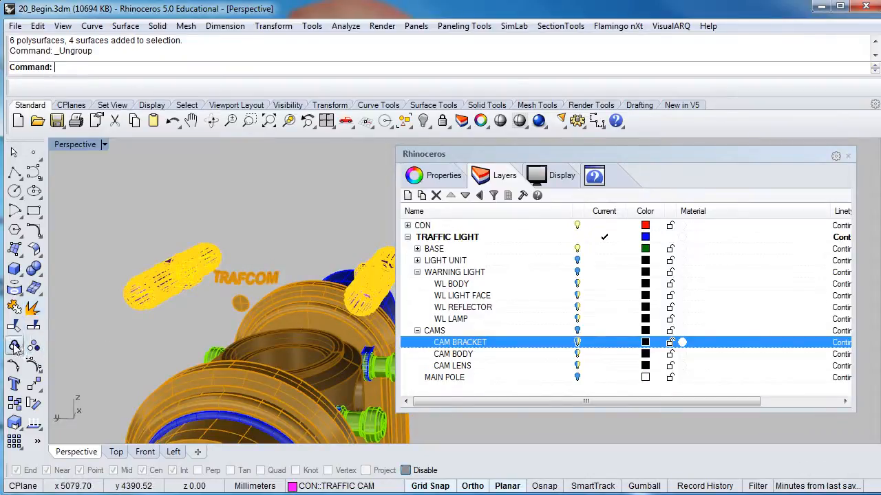
pyautogui.rightClick(34, 346)
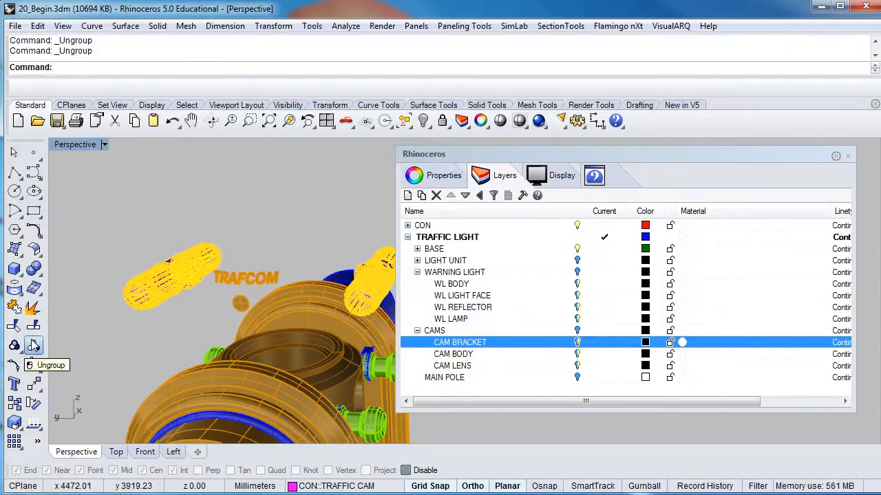
# Step: Ungroup the parts of the single camera beside the TRAFCOM lettering
pyautogui.click(126, 341)
pyautogui.click(135, 302)
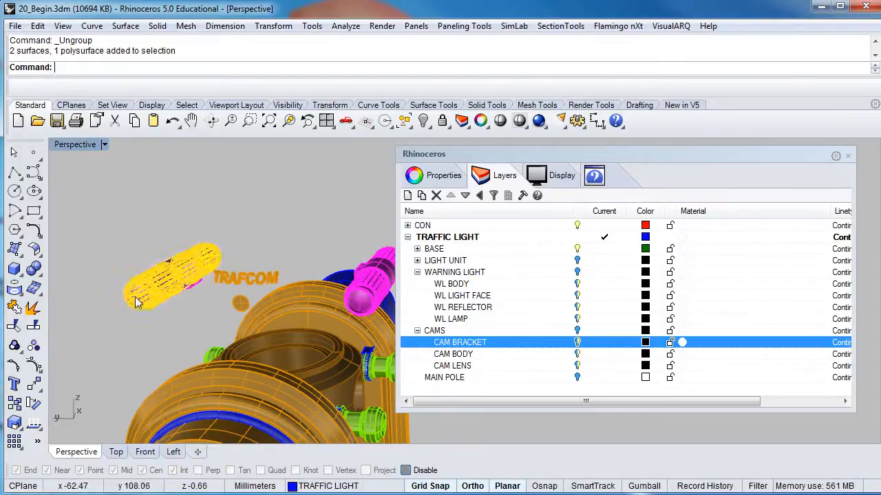
pyautogui.rightClick(34, 346)
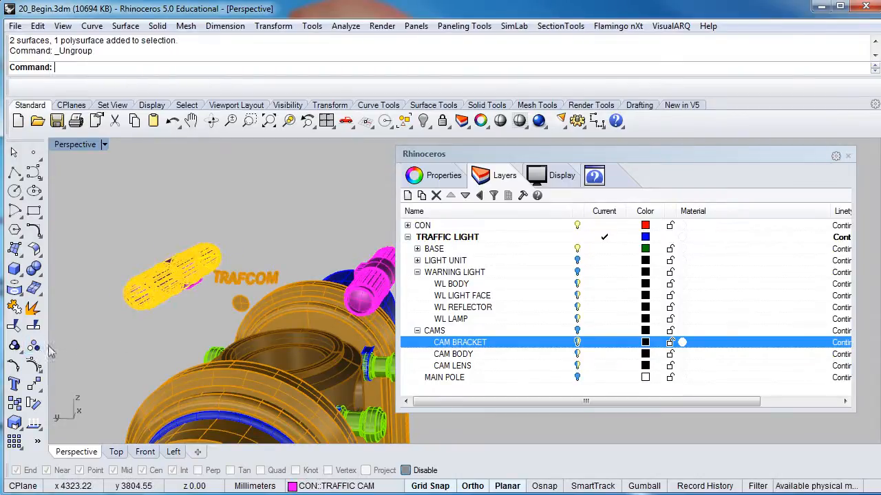
pyautogui.rightClick(33, 346)
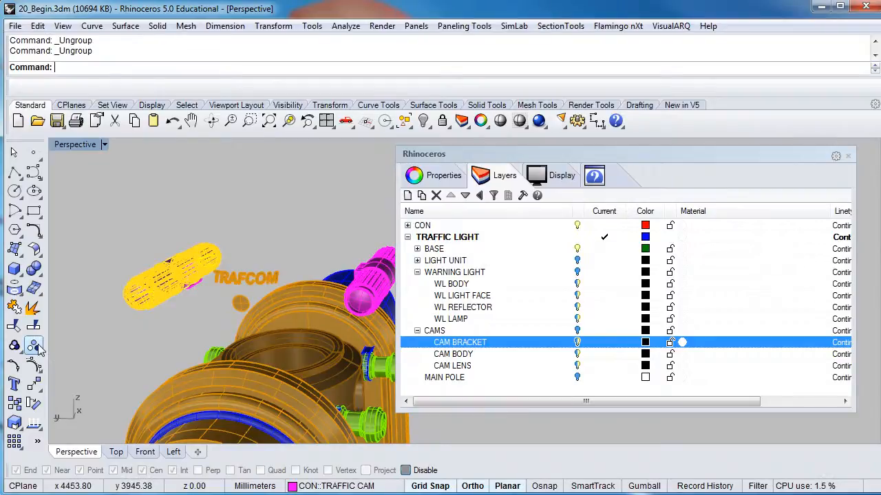
# Step: Move the cylindrical body of the ungrouped camera beside the TRAFCOM lettering to the CAM BODY layer
pyautogui.click(128, 341)
pyautogui.click(140, 295)
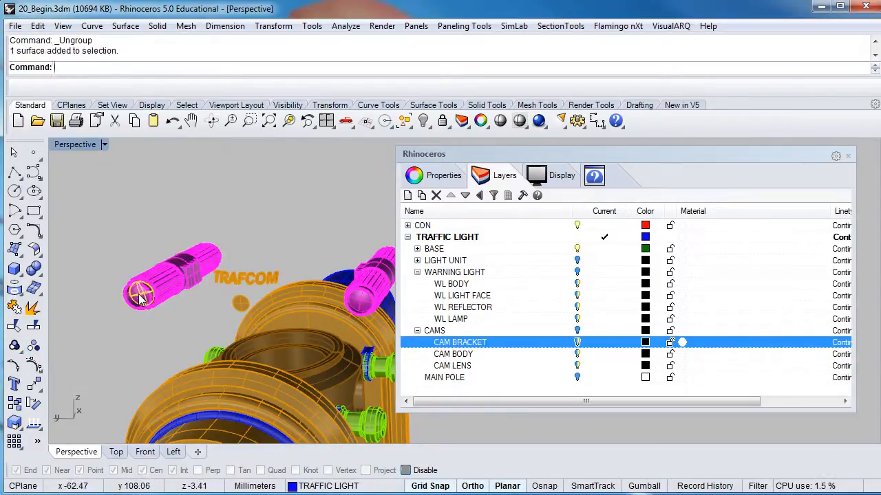
pyautogui.scroll(4, 141, 294)
pyautogui.click(177, 289)
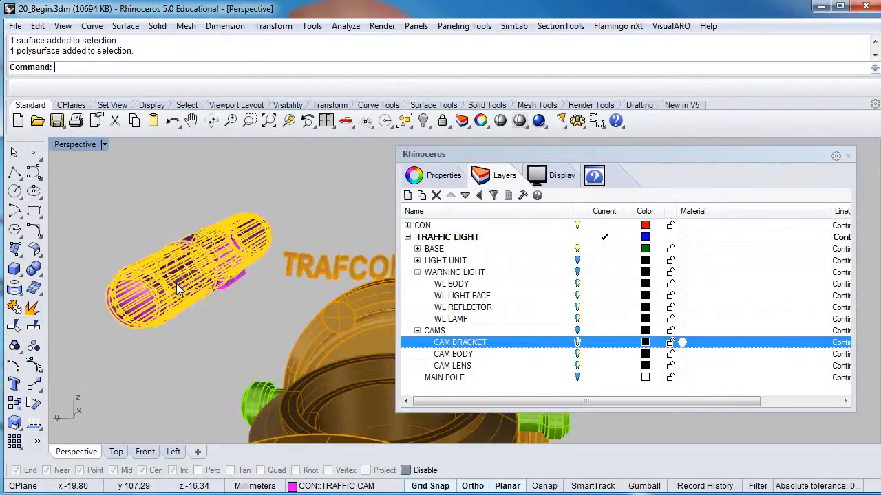
pyautogui.scroll(-1, 178, 289)
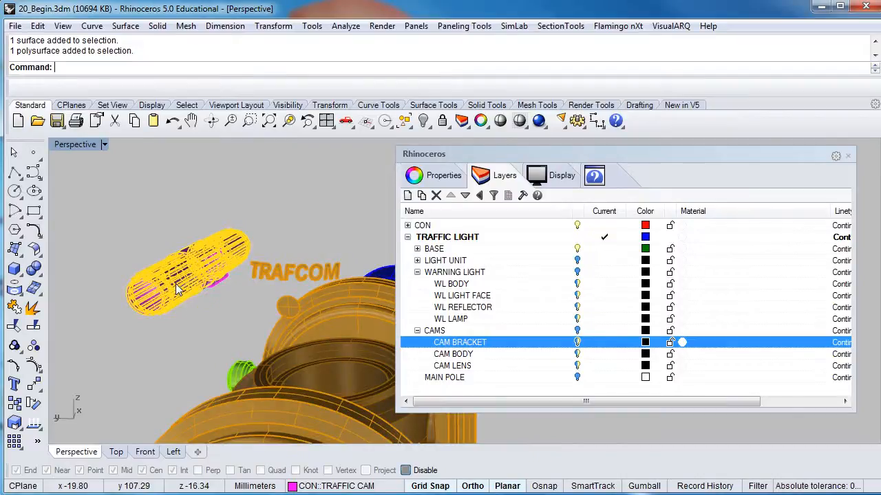
pyautogui.click(507, 356)
pyautogui.rightClick(507, 358)
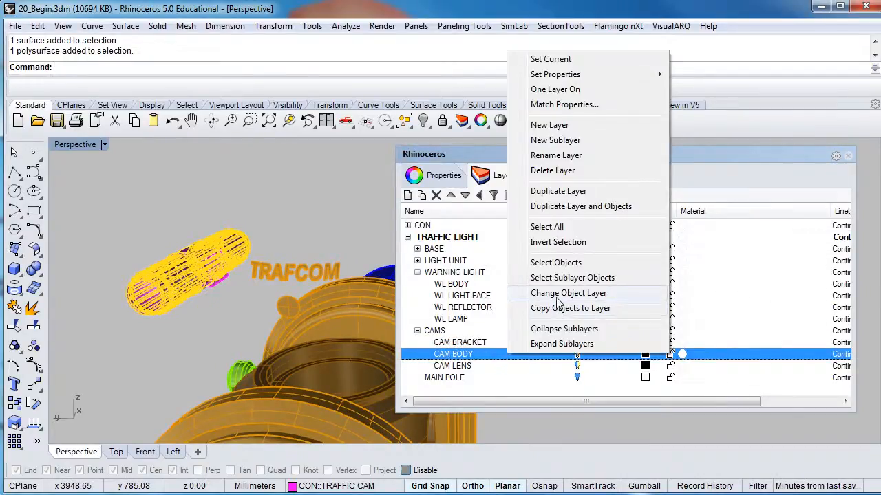
pyautogui.click(561, 294)
# Step: Move the two box-shaped mounting parts between the camera's lenses to the CAM BRACKET layer
pyautogui.scroll(1, 213, 283)
pyautogui.click(226, 272)
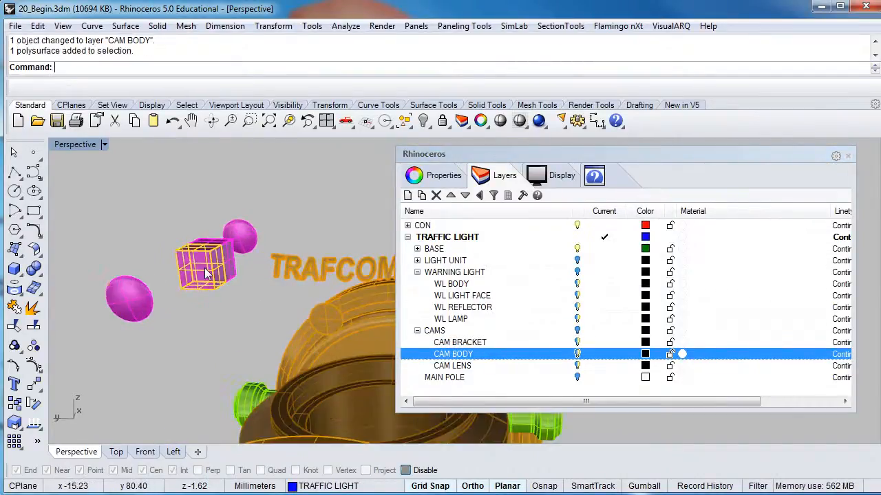
pyautogui.click(235, 275)
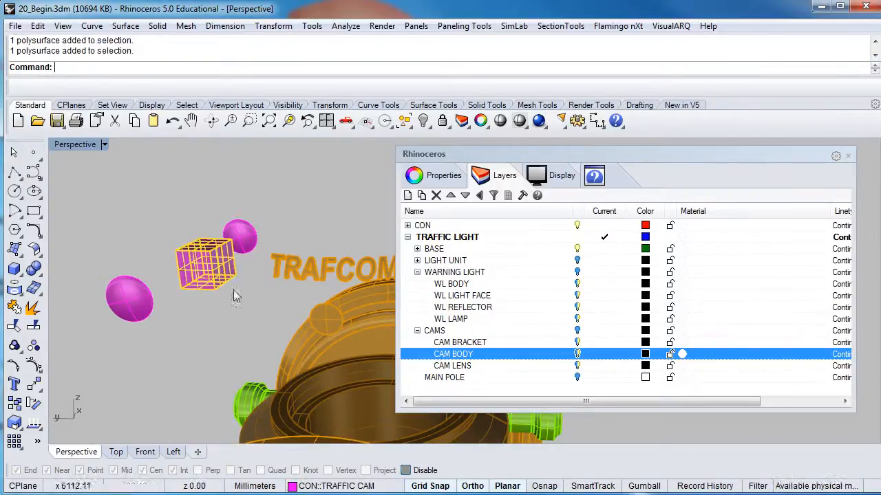
pyautogui.rightClick(480, 342)
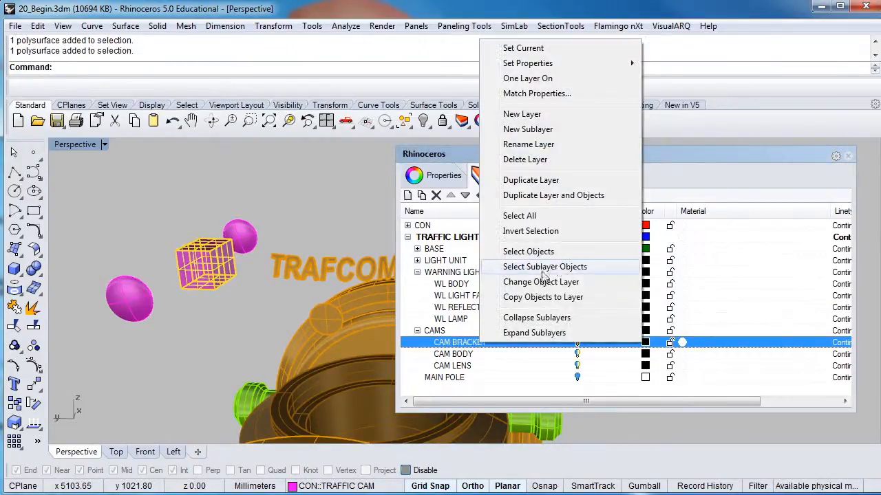
pyautogui.click(543, 282)
# Step: Move the two round lenses of the same camera to the CAM LENS layer
pyautogui.keyDown('shift'); pyautogui.click(133, 291); pyautogui.keyUp('shift')
pyautogui.keyDown('shift'); pyautogui.click(238, 242); pyautogui.keyUp('shift')
pyautogui.rightClick(525, 365)
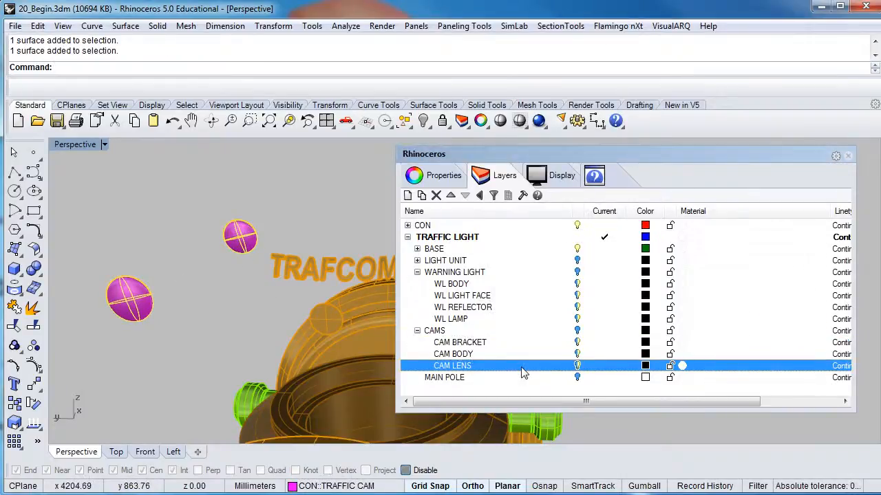
pyautogui.click(561, 307)
pyautogui.moveTo(321, 286); pyautogui.dragTo(184, 283, button='right')
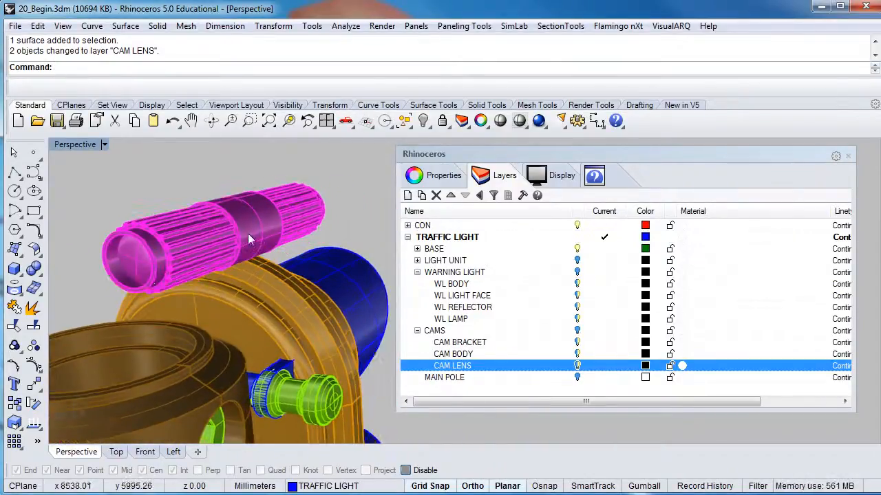
pyautogui.moveTo(254, 233); pyautogui.dragTo(268, 218, button='right')
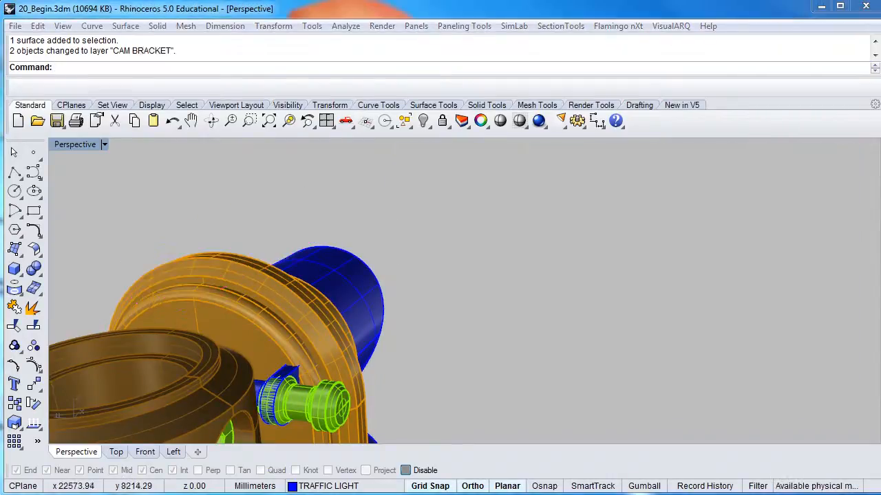
pyautogui.click(432, 12)
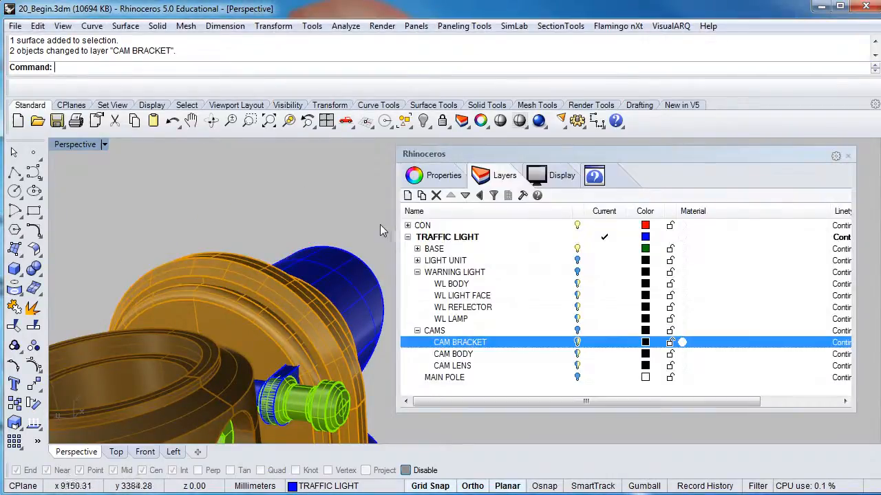
# Step: Collapse the CAMS and WARNING LIGHT layers and expand the LIGHT UNIT layer to show its sublayers
pyautogui.moveTo(330, 284); pyautogui.dragTo(232, 265, button='right')
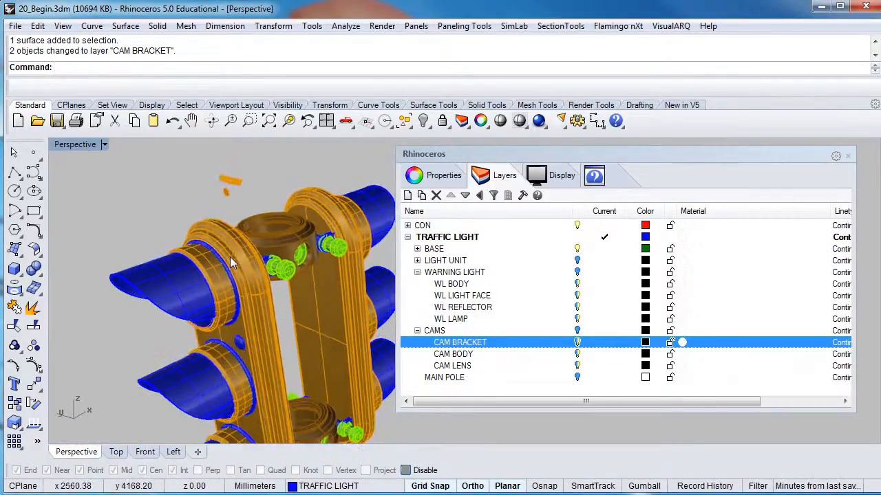
pyautogui.click(417, 331)
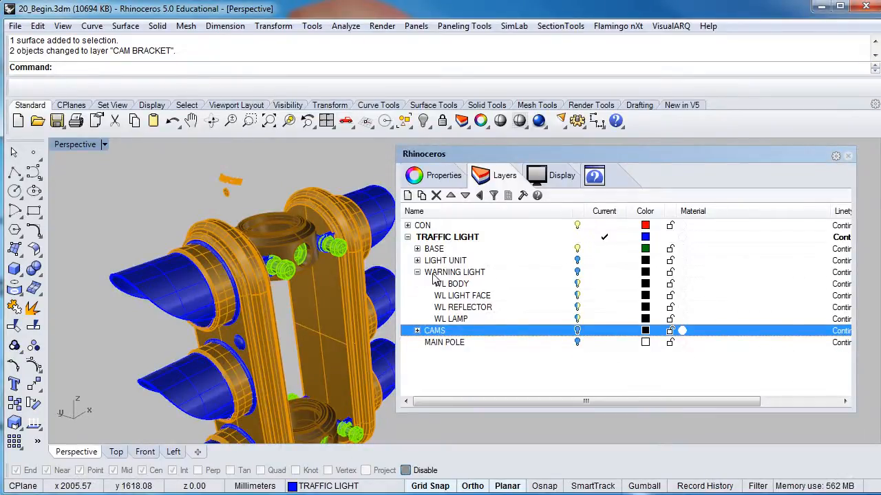
pyautogui.moveTo(290, 287); pyautogui.dragTo(258, 301, button='right')
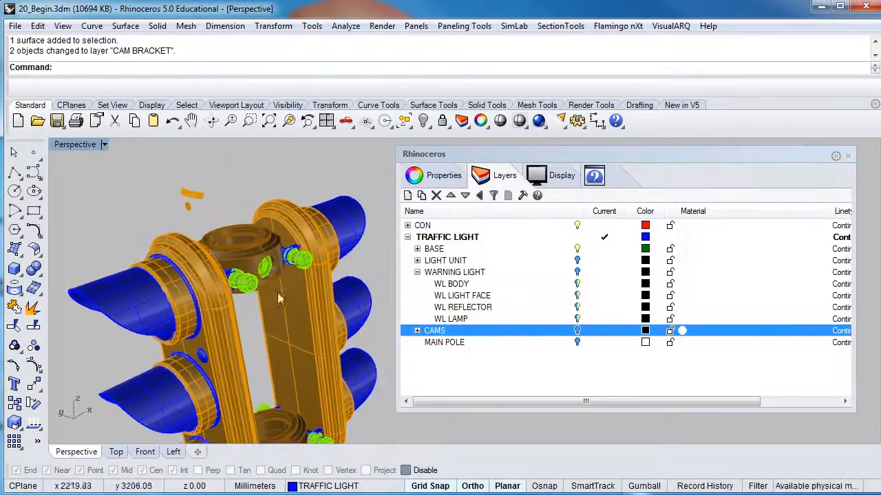
pyautogui.click(417, 273)
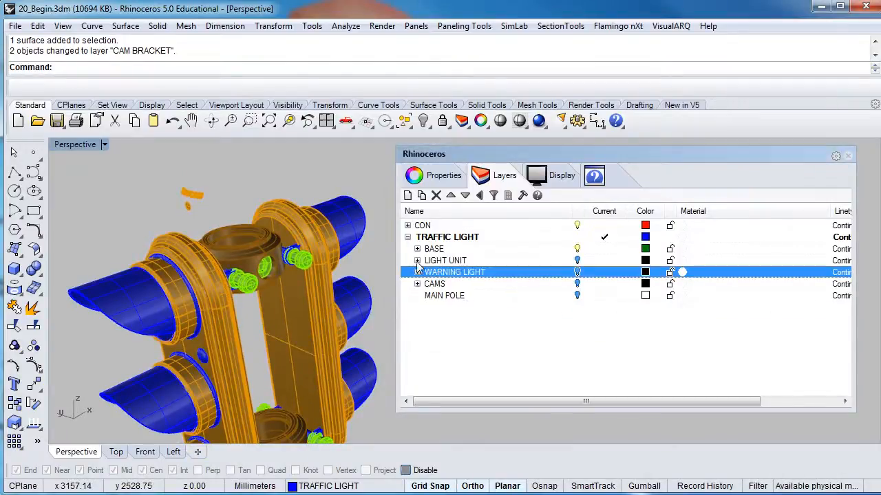
pyautogui.click(417, 261)
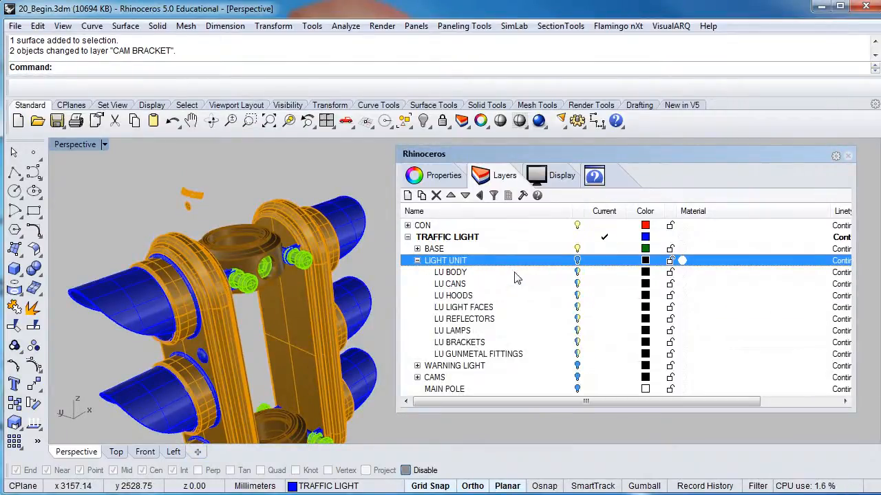
# Step: Ungroup all six lamp assemblies, three on each side of the traffic light housing
pyautogui.moveTo(234, 282)
pyautogui.mouseDown(button='right')
pyautogui.moveTo(232, 242)
pyautogui.moveTo(237, 266)
pyautogui.mouseUp(button='right')
pyautogui.scroll(-5, 237, 266)
pyautogui.moveTo(228, 316); pyautogui.dragTo(180, 271, button='right')
pyautogui.scroll(2, 180, 272)
pyautogui.click(181, 270)
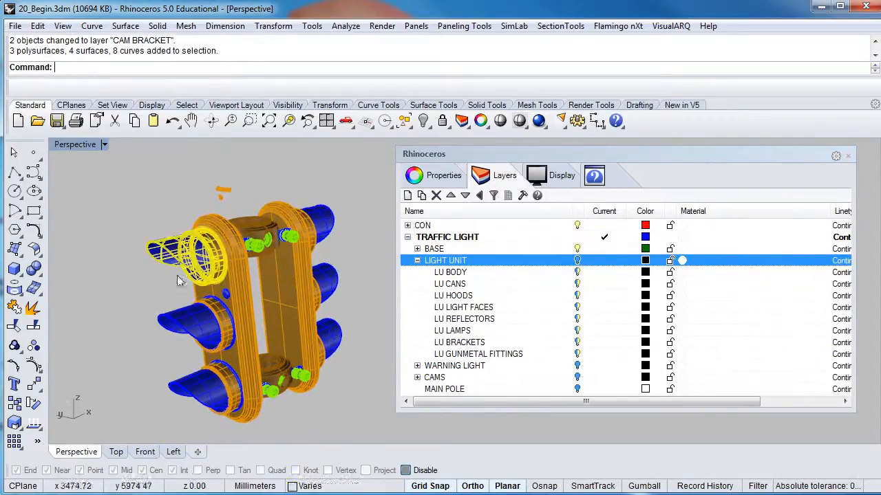
pyautogui.keyDown('shift'); pyautogui.click(176, 325); pyautogui.keyUp('shift')
pyautogui.keyDown('shift'); pyautogui.click(175, 379); pyautogui.keyUp('shift')
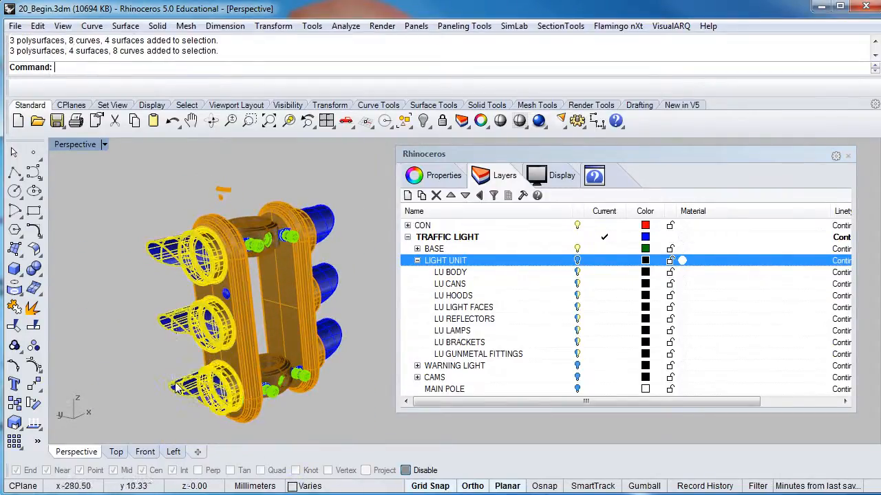
pyautogui.keyDown('shift'); pyautogui.click(335, 341); pyautogui.keyUp('shift')
pyautogui.keyDown('shift'); pyautogui.click(339, 281); pyautogui.keyUp('shift')
pyautogui.keyDown('shift'); pyautogui.click(330, 233); pyautogui.keyUp('shift')
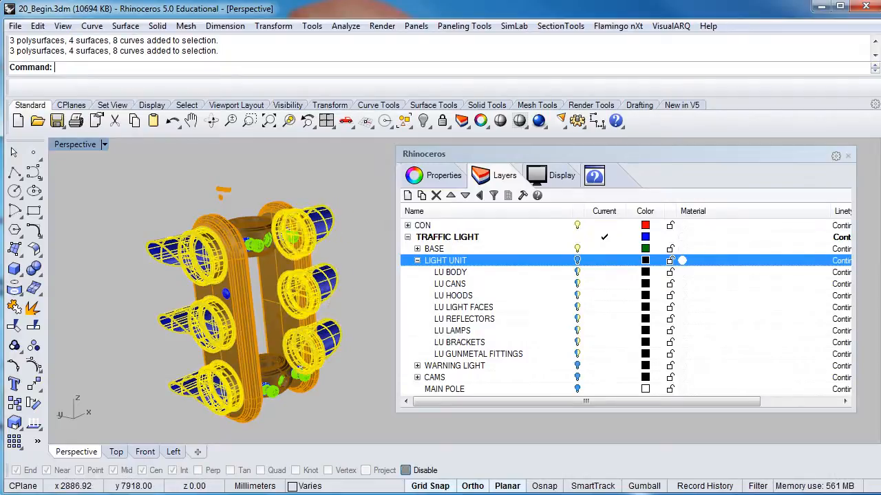
pyautogui.click(34, 346)
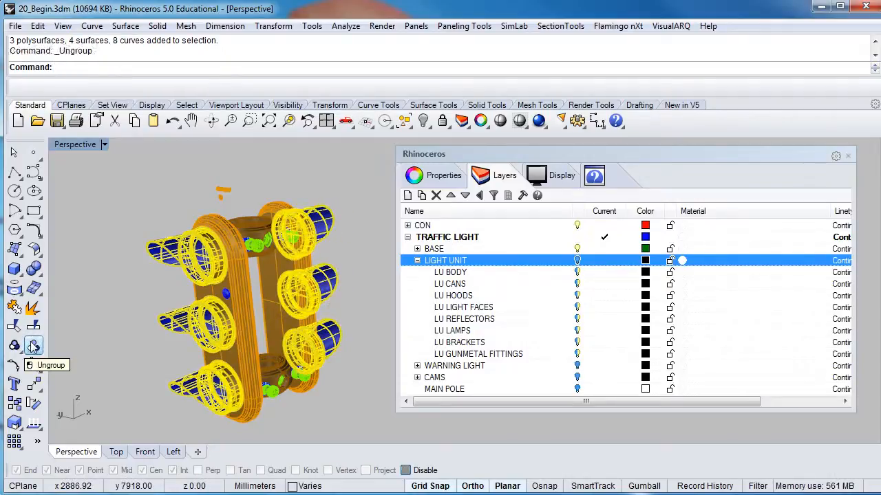
pyautogui.click(34, 346)
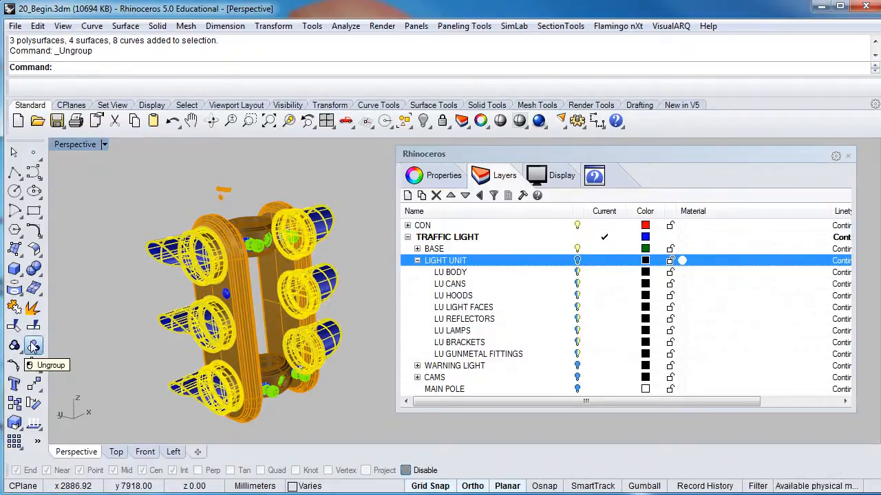
# Step: Move the blue hoods of all six lamps to the LU HOODS layer
pyautogui.click(150, 292)
pyautogui.moveTo(152, 293); pyautogui.dragTo(186, 288, button='right')
pyautogui.click(186, 282)
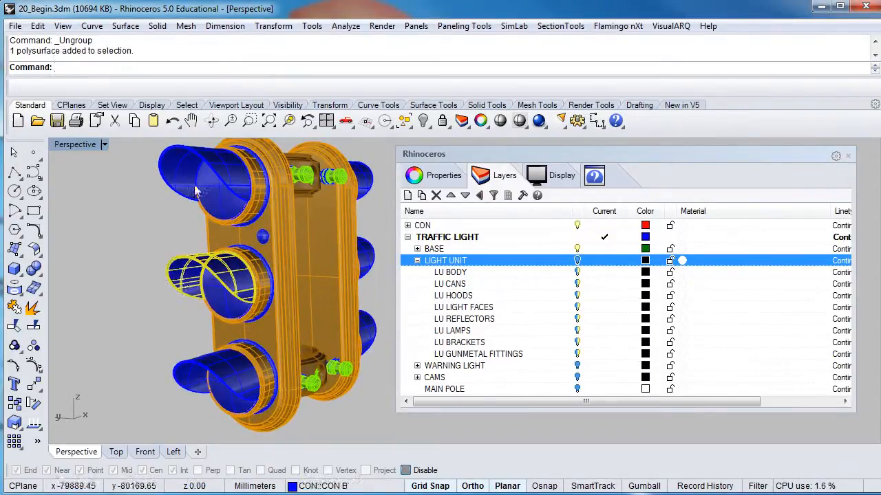
pyautogui.keyDown('shift'); pyautogui.click(182, 180); pyautogui.keyUp('shift')
pyautogui.keyDown('shift'); pyautogui.click(177, 375); pyautogui.keyUp('shift')
pyautogui.moveTo(276, 307); pyautogui.dragTo(177, 309, button='right')
pyautogui.keyDown('shift'); pyautogui.click(302, 320); pyautogui.keyUp('shift')
pyautogui.keyDown('shift'); pyautogui.click(304, 259); pyautogui.keyUp('shift')
pyautogui.keyDown('shift'); pyautogui.click(300, 181); pyautogui.keyUp('shift')
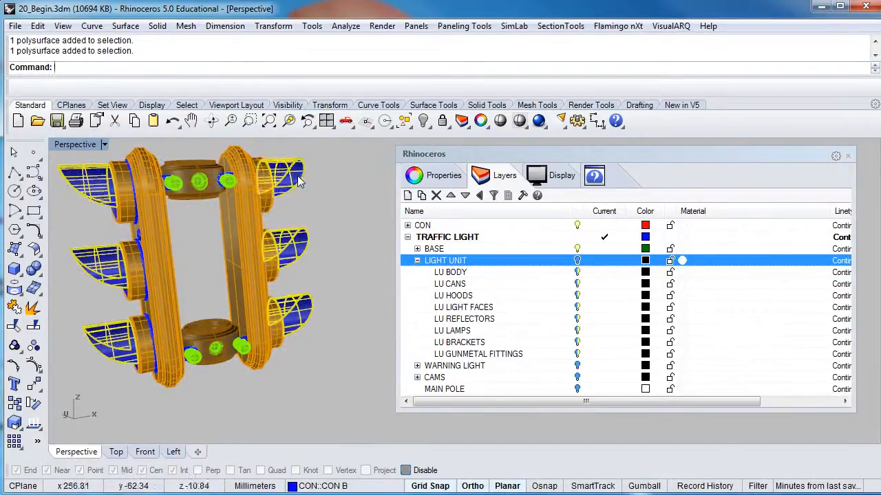
pyautogui.click(504, 299)
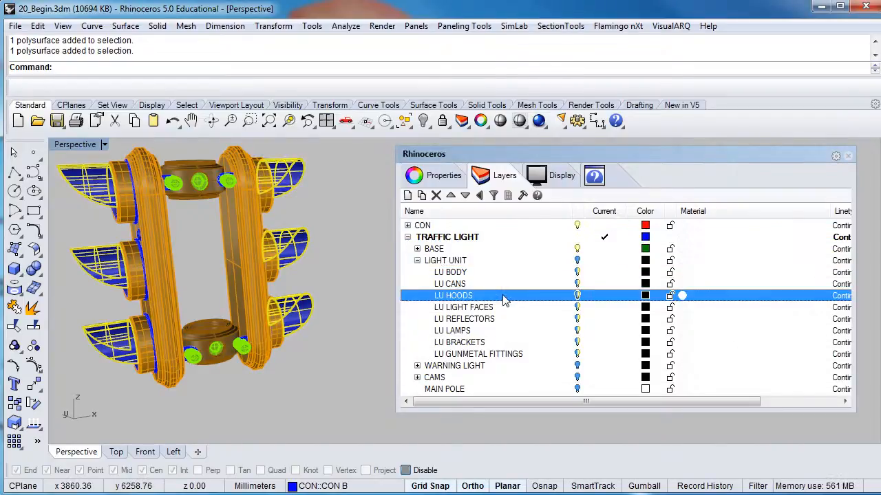
pyautogui.rightClick(503, 300)
pyautogui.click(532, 232)
# Step: Move the round front faces of all six lamps to the LU LIGHT FACES layer
pyautogui.moveTo(65, 276); pyautogui.dragTo(148, 277, button='right')
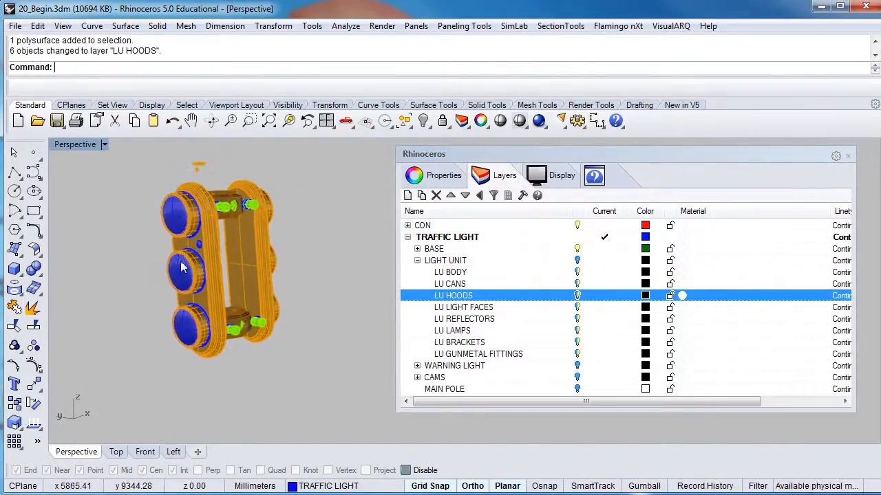
pyautogui.scroll(5, 181, 272)
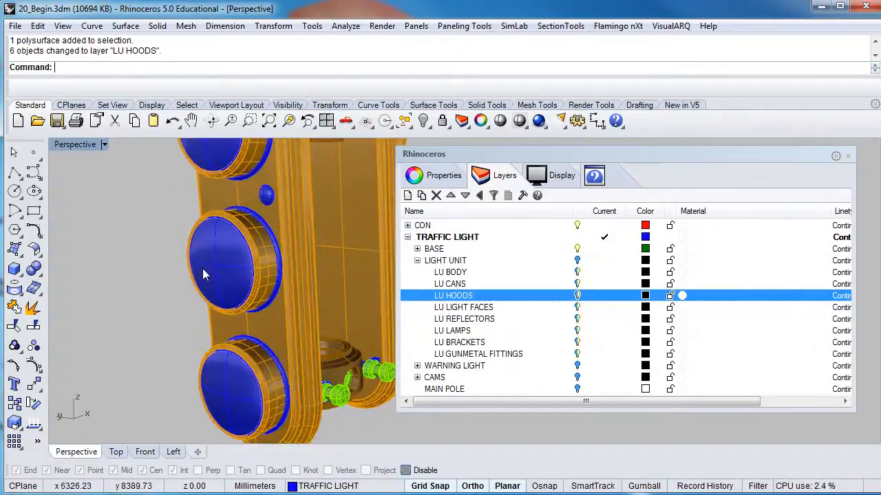
pyautogui.click(207, 267)
pyautogui.keyDown('shift'); pyautogui.click(223, 393); pyautogui.keyUp('shift')
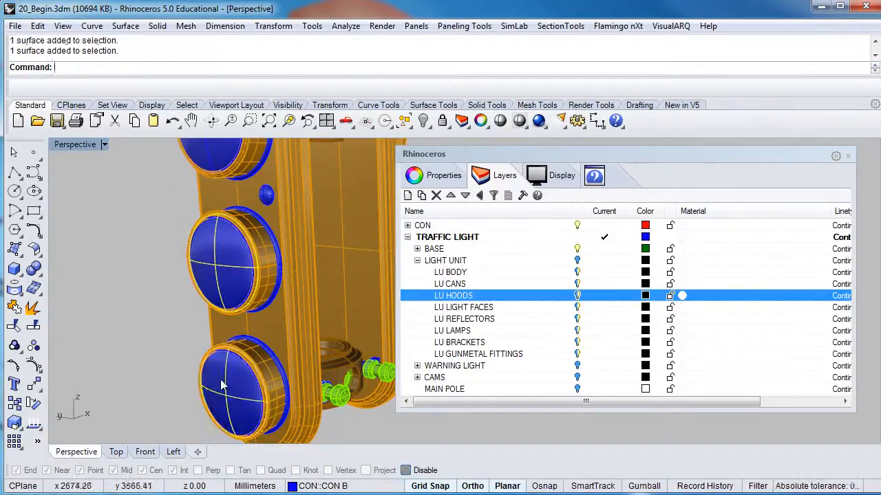
pyautogui.moveTo(195, 243); pyautogui.dragTo(194, 207, button='right')
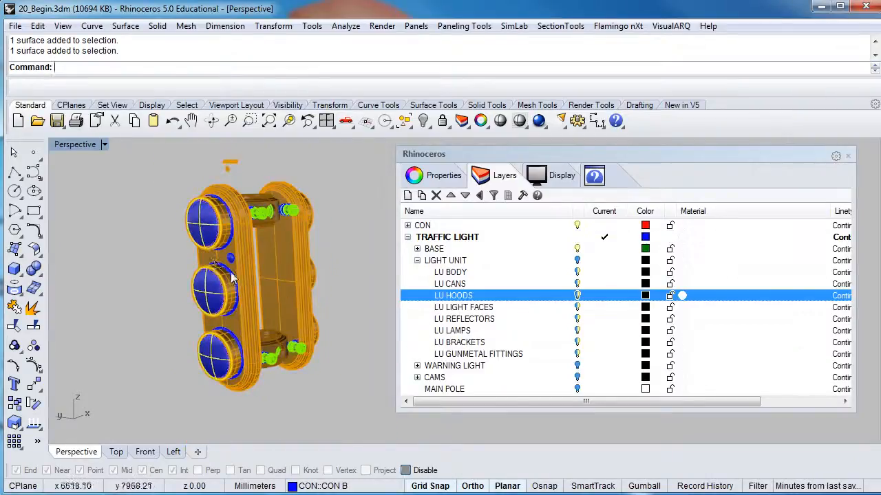
pyautogui.moveTo(231, 272); pyautogui.dragTo(229, 303, button='right')
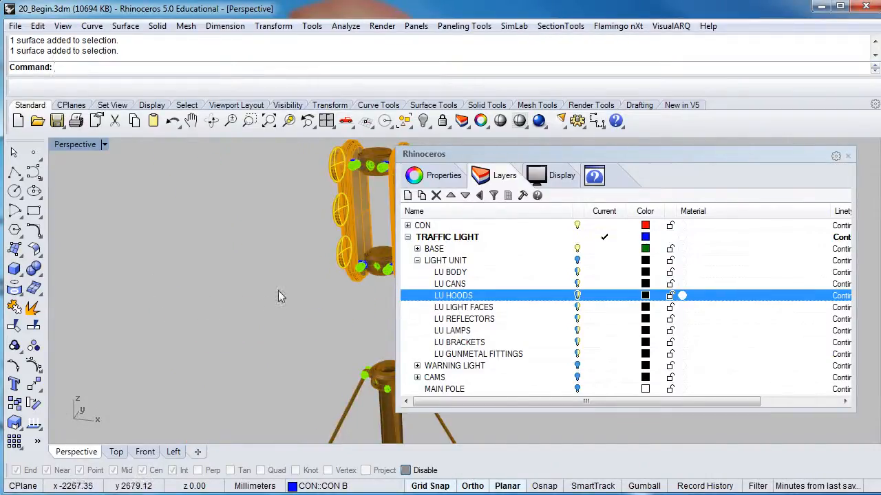
pyautogui.moveTo(278, 291); pyautogui.dragTo(217, 299, button='right')
pyautogui.scroll(4, 304, 284)
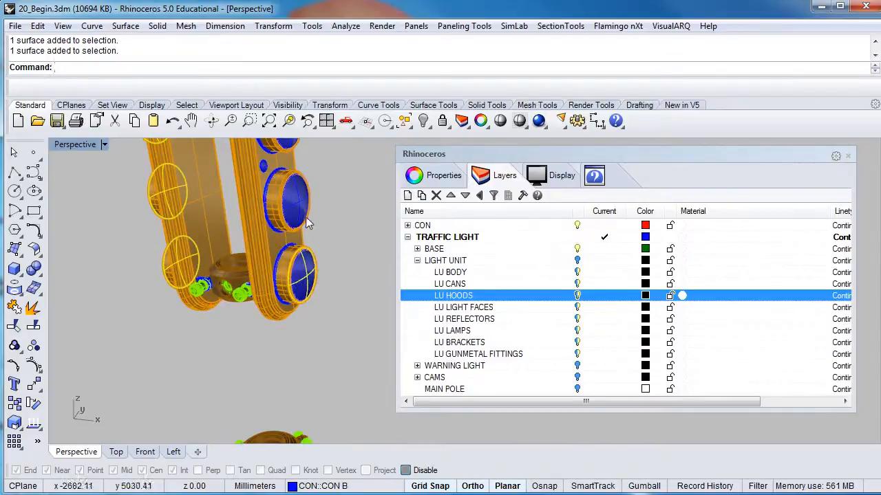
pyautogui.moveTo(307, 287); pyautogui.dragTo(273, 236, button='right')
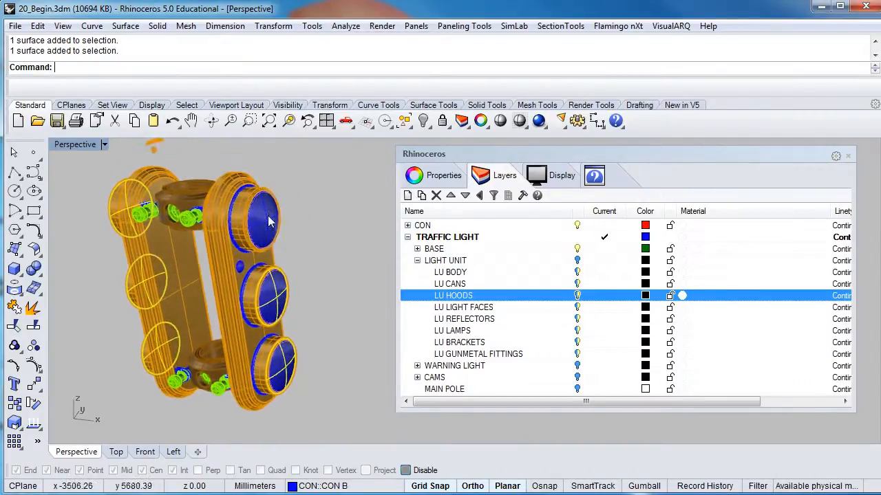
pyautogui.click(521, 308)
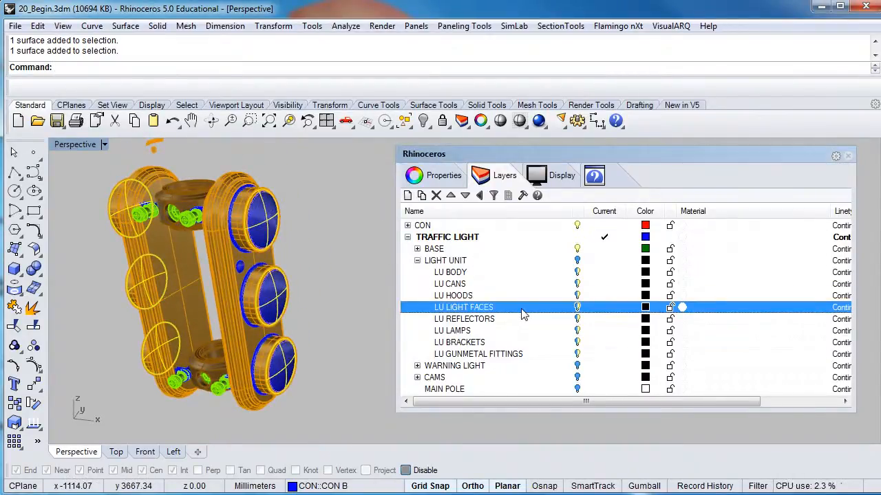
pyautogui.rightClick(523, 313)
pyautogui.click(557, 249)
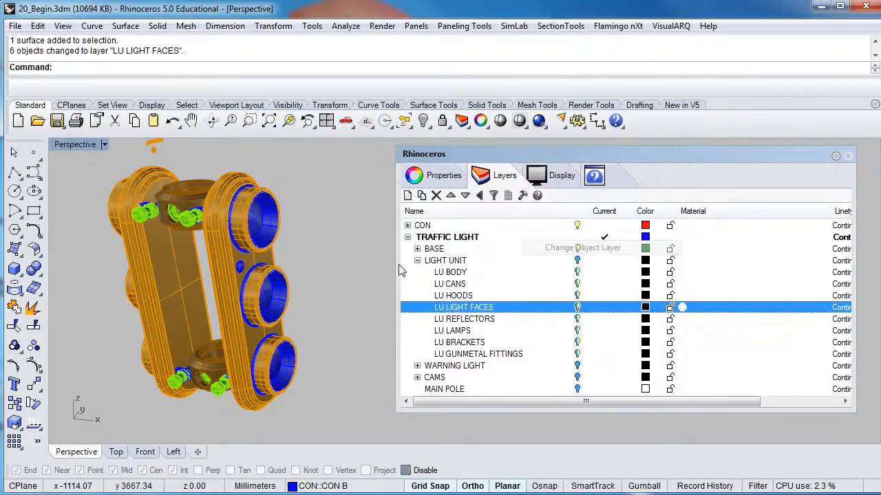
# Step: Move the ribbed conical reflectors of all six lamps to the LU REFLECTORS layer
pyautogui.scroll(5, 265, 230)
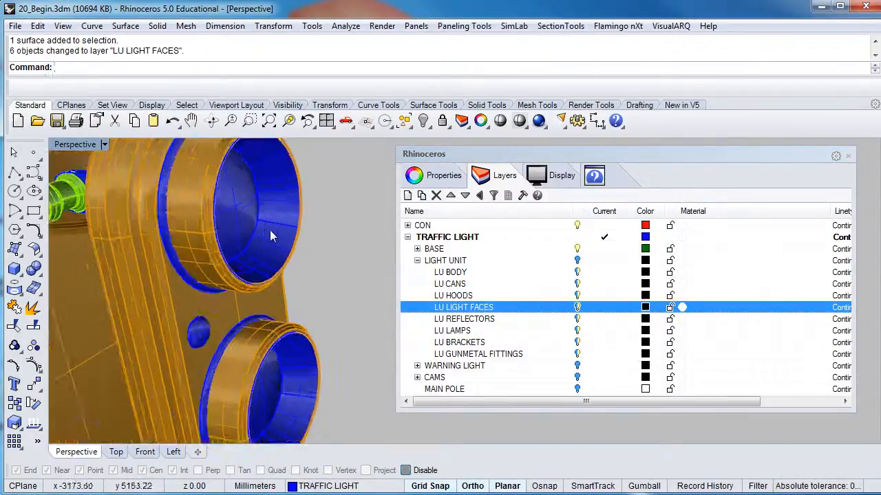
pyautogui.click(271, 236)
pyautogui.click(290, 409)
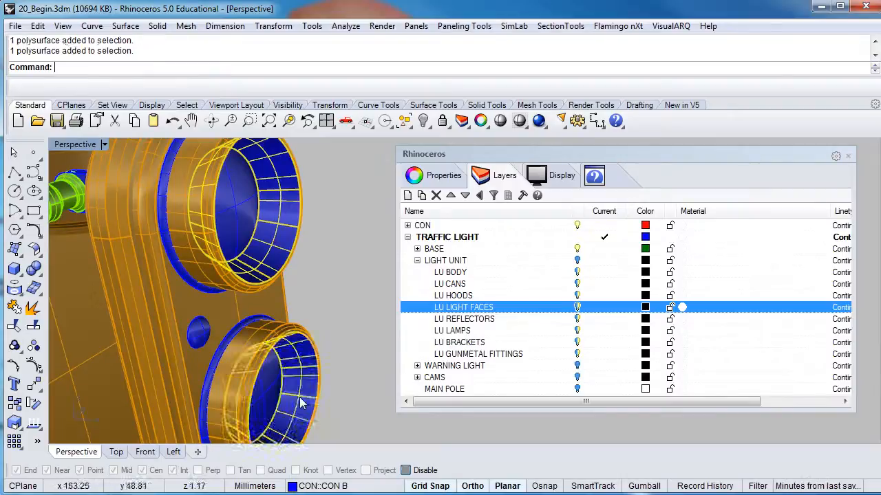
pyautogui.scroll(-4, 290, 406)
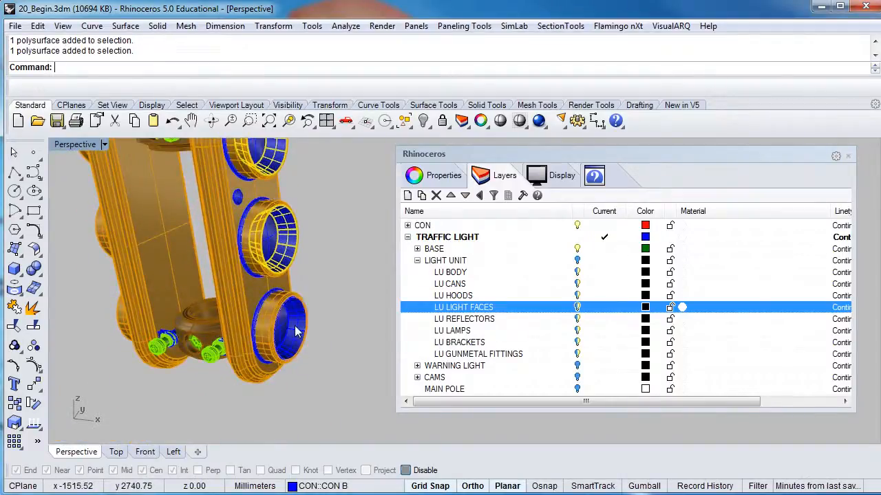
pyautogui.click(296, 333)
pyautogui.moveTo(178, 321); pyautogui.dragTo(282, 299, button='right')
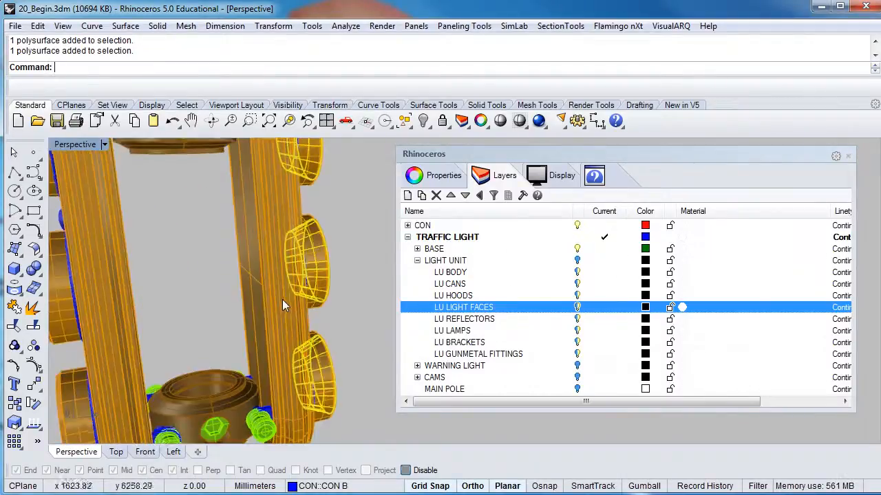
pyautogui.scroll(-5, 282, 299)
pyautogui.moveTo(195, 323); pyautogui.dragTo(271, 326, button='right')
pyautogui.scroll(5, 271, 326)
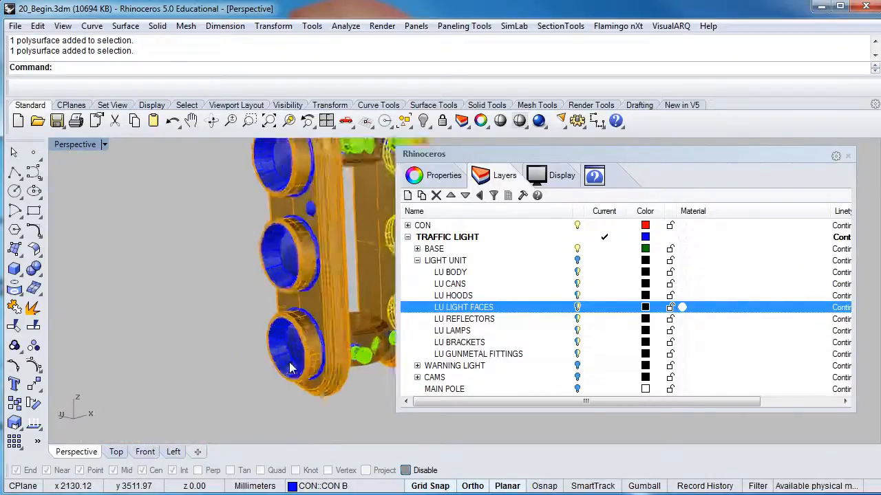
pyautogui.keyDown('shift'); pyautogui.moveTo(271, 205); pyautogui.dragTo(250, 297, button='right'); pyautogui.keyUp('shift')
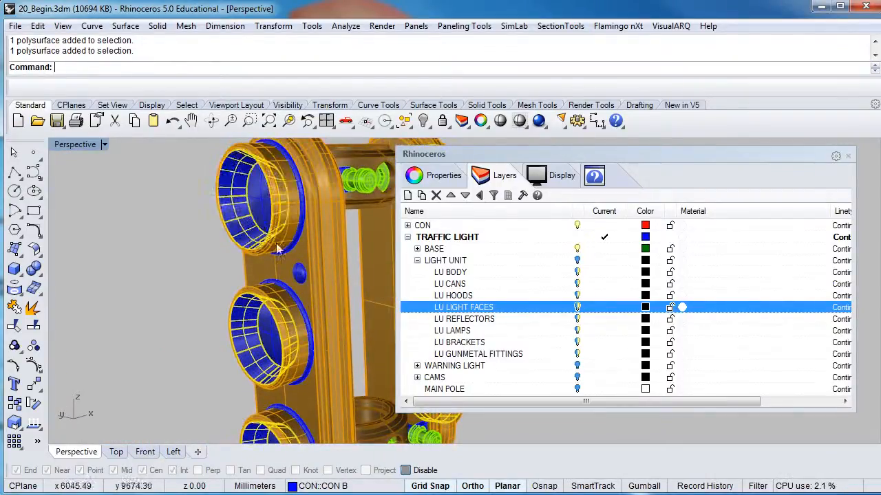
pyautogui.rightClick(521, 319)
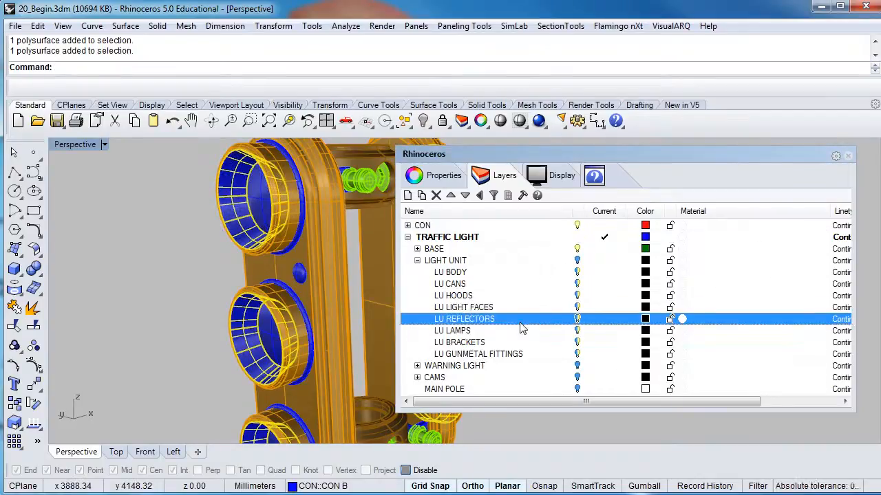
pyautogui.click(554, 262)
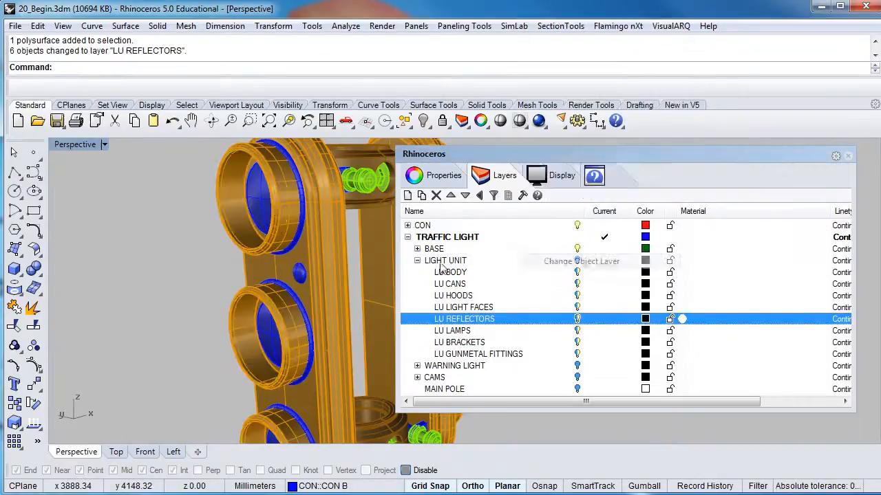
pyautogui.scroll(-5, 257, 249)
pyautogui.moveTo(258, 247)
pyautogui.keyDown('shift'); pyautogui.mouseDown(button='right')
pyautogui.moveTo(222, 247)
pyautogui.moveTo(251, 259)
pyautogui.mouseUp(button='right'); pyautogui.keyUp('shift')
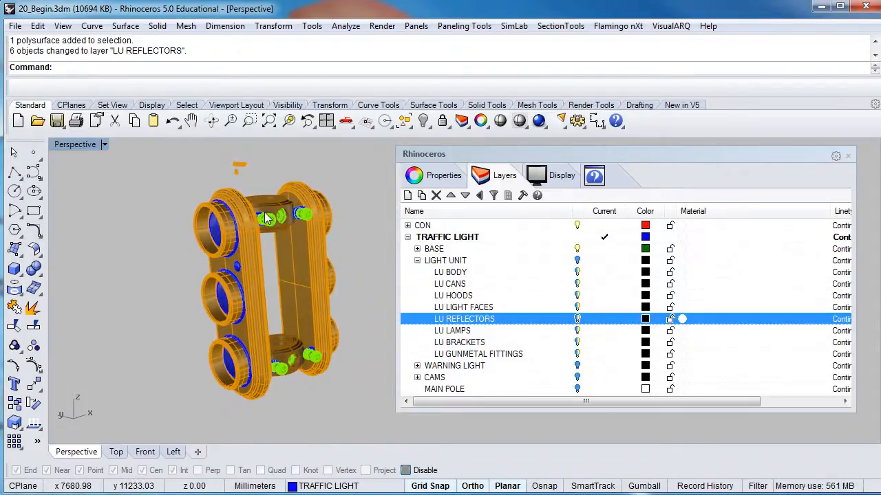
pyautogui.scroll(4, 237, 268)
pyautogui.scroll(-2, 238, 268)
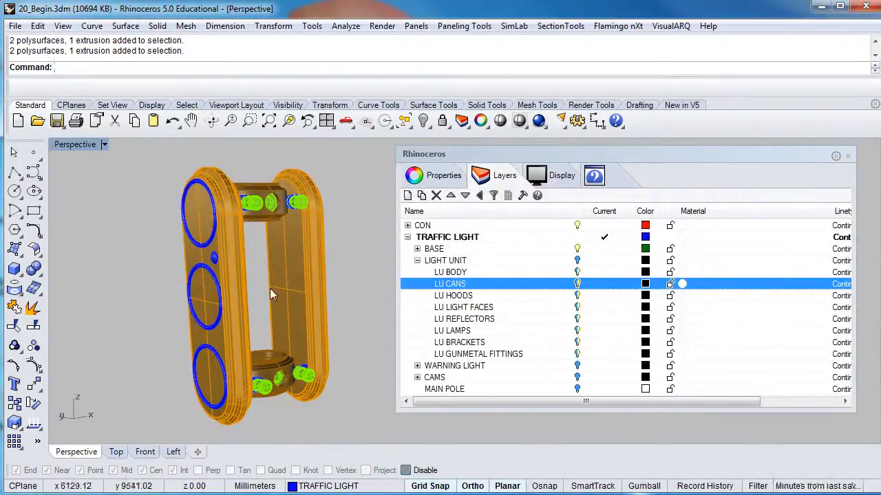
# Step: Move the two long rounded housings on either side of the pole to the LU BODY layer
pyautogui.moveTo(270, 288); pyautogui.dragTo(216, 273, button='right')
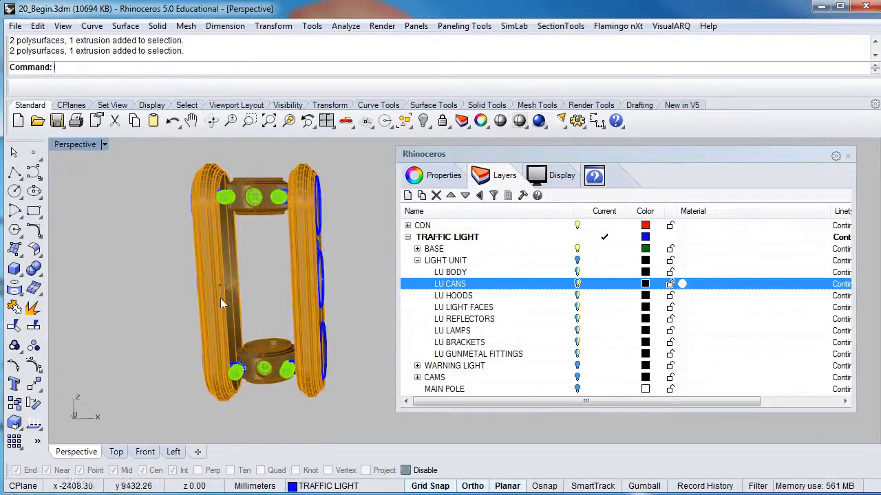
pyautogui.click(219, 298)
pyautogui.click(294, 289)
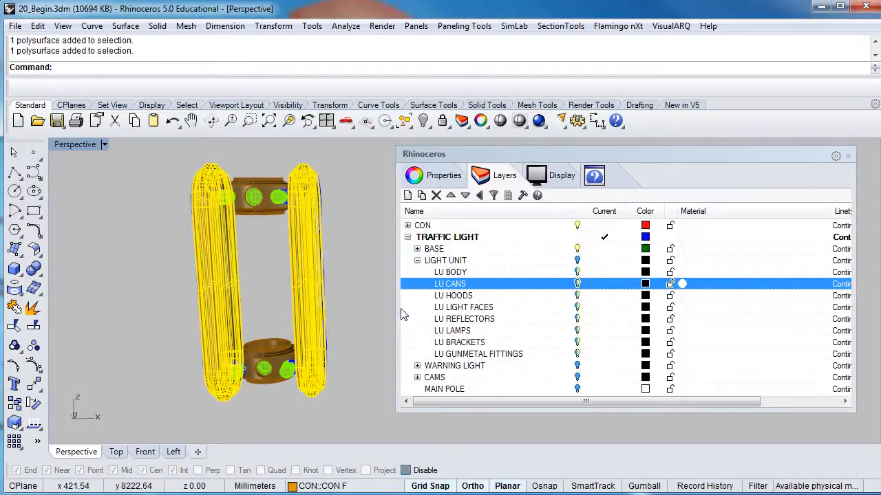
pyautogui.click(483, 273)
pyautogui.rightClick(483, 273)
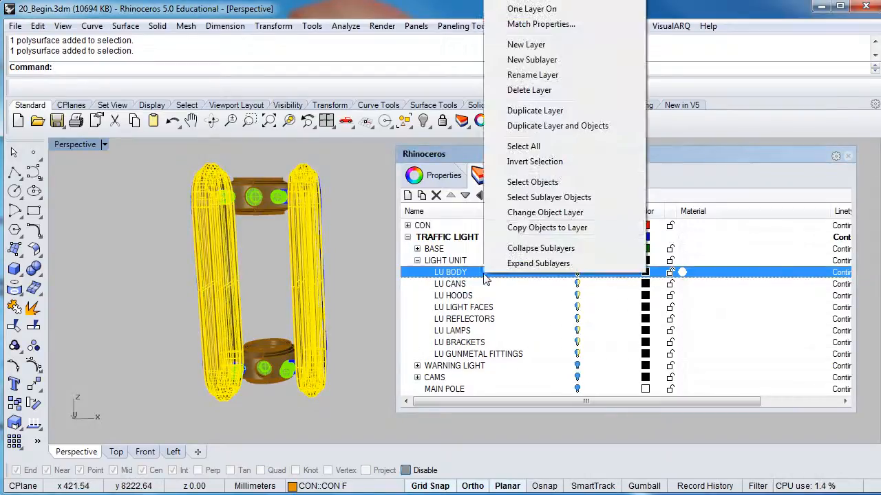
pyautogui.click(537, 212)
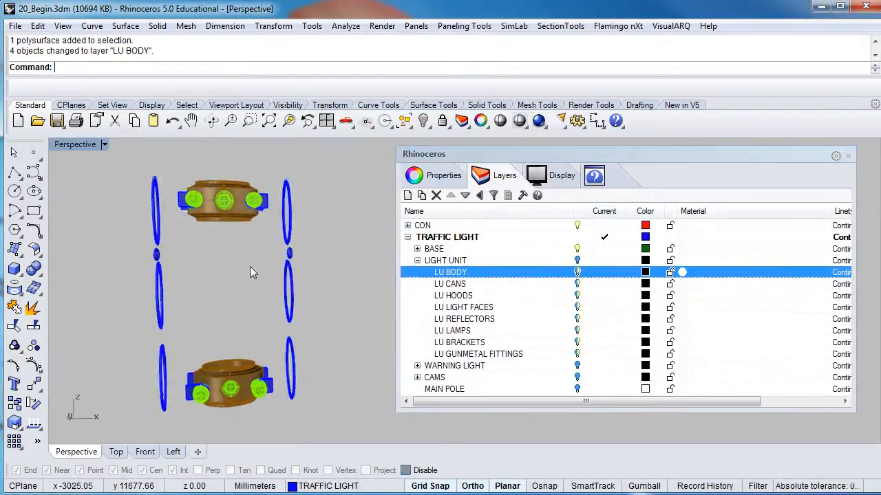
# Step: Move the six remaining blue lamp rings, three on each side, to the LU CANS layer
pyautogui.click(162, 375)
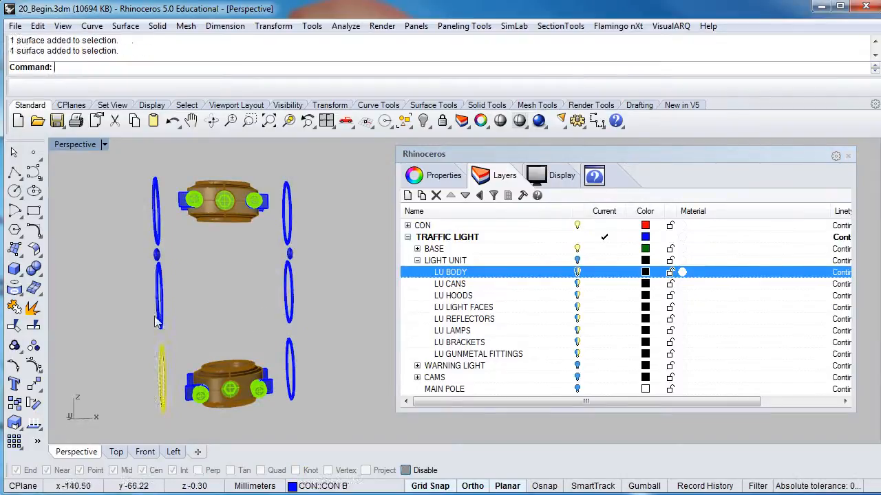
pyautogui.keyDown('shift'); pyautogui.click(159, 296); pyautogui.keyUp('shift')
pyautogui.keyDown('shift'); pyautogui.click(155, 210); pyautogui.keyUp('shift')
pyautogui.keyDown('shift'); pyautogui.click(283, 222); pyautogui.keyUp('shift')
pyautogui.keyDown('shift'); pyautogui.click(289, 303); pyautogui.keyUp('shift')
pyautogui.keyDown('shift'); pyautogui.click(290, 364); pyautogui.keyUp('shift')
pyautogui.click(490, 285)
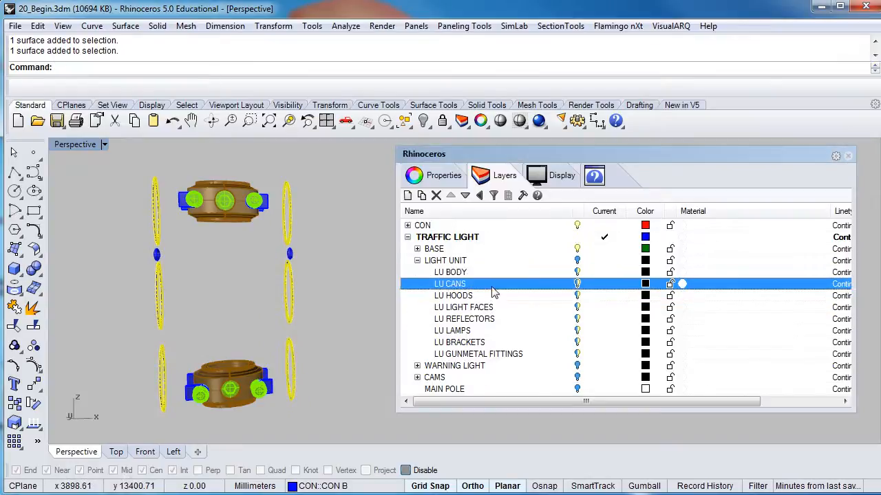
pyautogui.rightClick(491, 286)
pyautogui.click(534, 227)
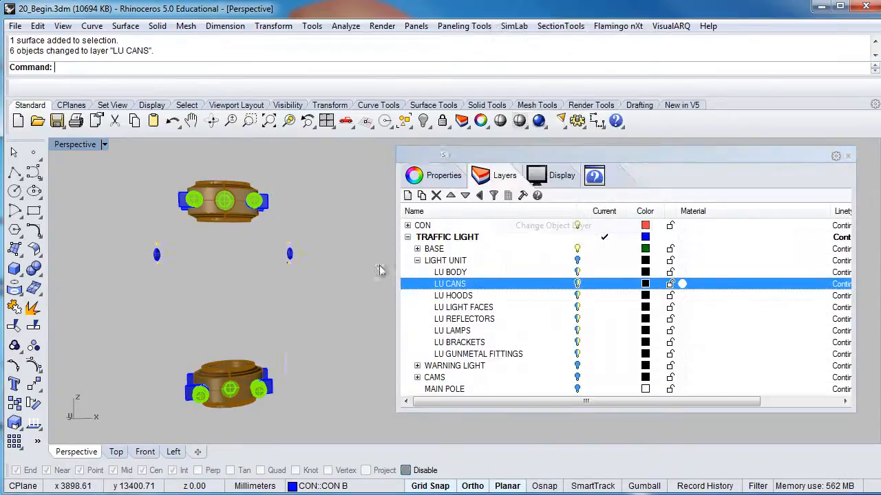
# Step: Move the two small blue oval lamps between the bracket collars to the LU LAMPS layer
pyautogui.moveTo(267, 280); pyautogui.dragTo(297, 275, button='right')
pyautogui.scroll(3, 189, 279)
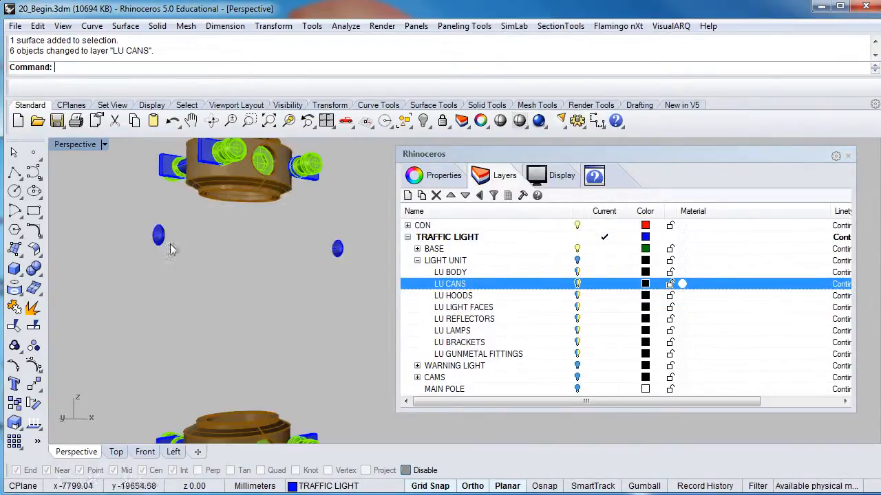
pyautogui.keyDown('shift'); pyautogui.click(158, 235); pyautogui.keyUp('shift')
pyautogui.keyDown('shift'); pyautogui.click(339, 249); pyautogui.keyUp('shift')
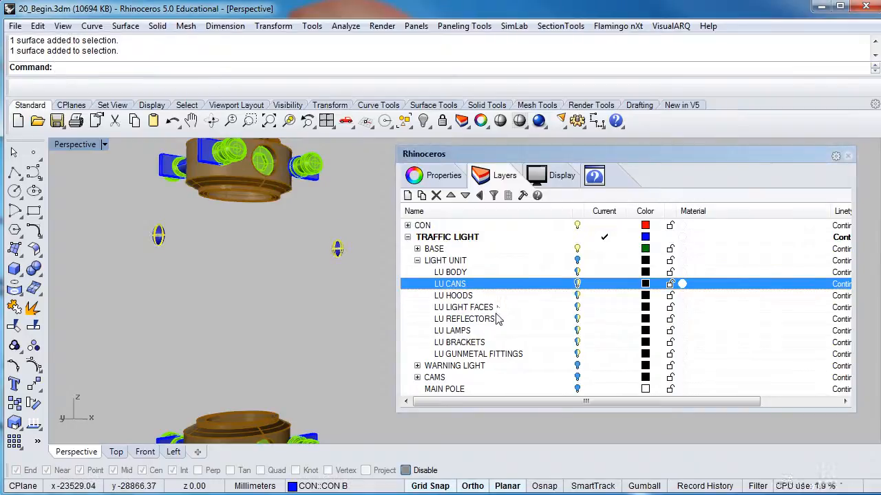
pyautogui.click(506, 334)
pyautogui.rightClick(506, 333)
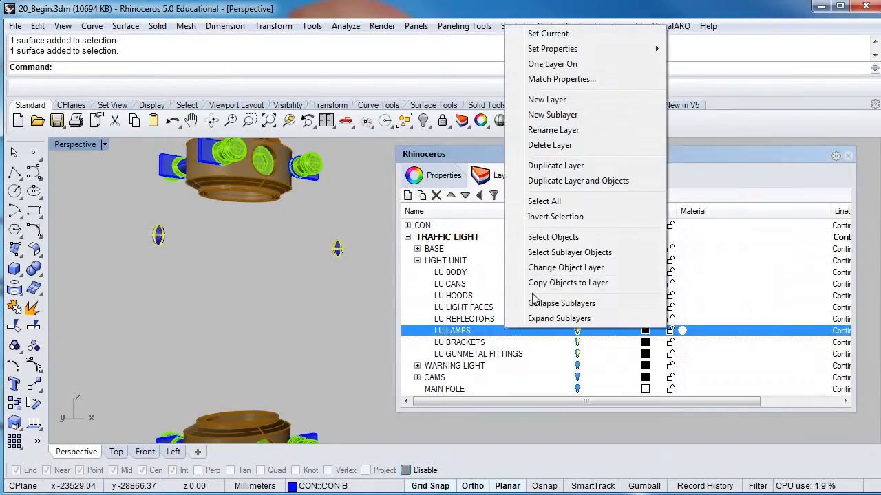
pyautogui.click(544, 268)
# Step: Move the upper and lower brown bracket collars to the LU BRACKETS layer
pyautogui.scroll(-4, 274, 273)
pyautogui.moveTo(245, 265); pyautogui.dragTo(272, 322, button='right')
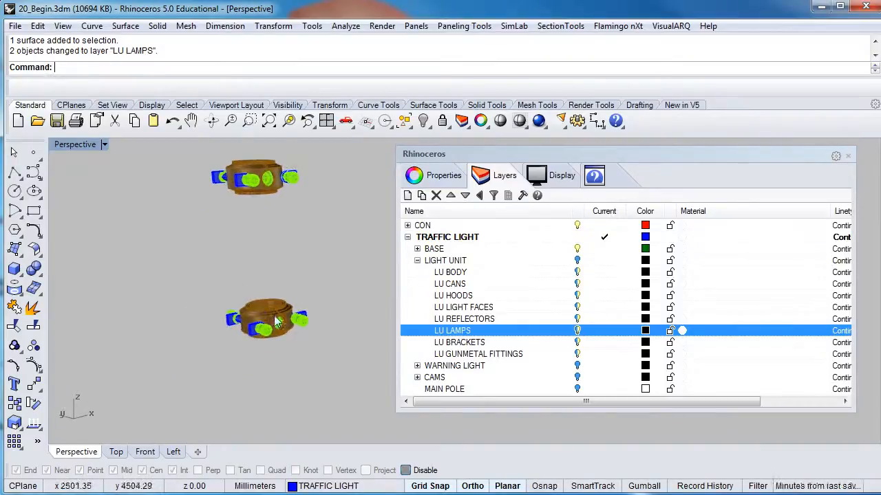
pyautogui.scroll(4, 274, 321)
pyautogui.click(260, 307)
pyautogui.scroll(-4, 260, 306)
pyautogui.keyDown('shift'); pyautogui.moveTo(253, 251); pyautogui.dragTo(257, 302, button='right'); pyautogui.keyUp('shift')
pyautogui.keyDown('shift'); pyautogui.click(257, 214); pyautogui.keyUp('shift')
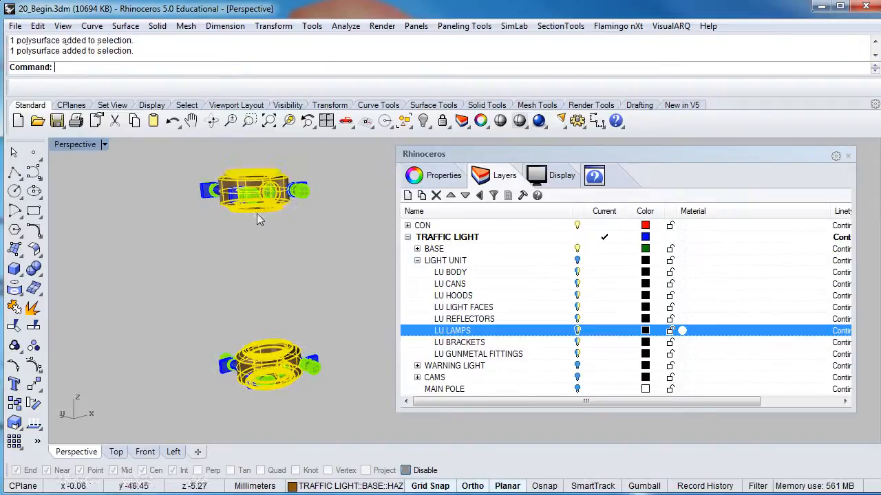
pyautogui.click(492, 342)
pyautogui.rightClick(493, 342)
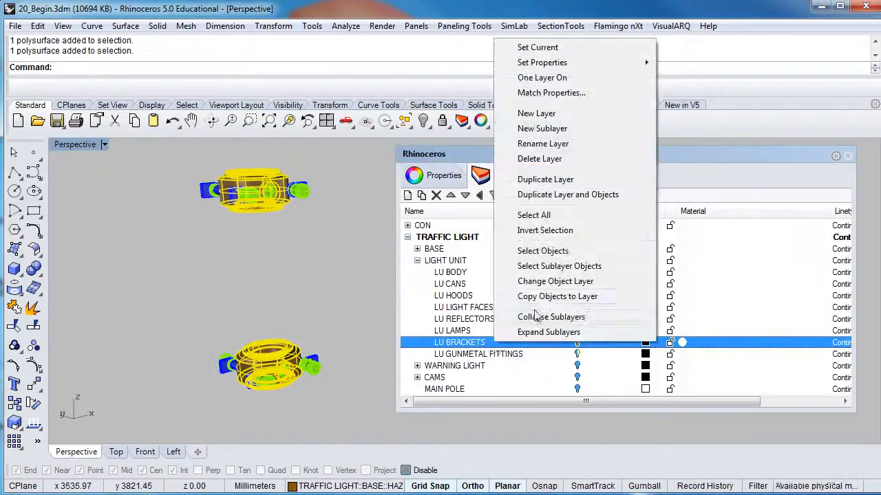
pyautogui.click(544, 282)
# Step: Move all remaining blue and green fittings of both brackets to the LU GUNMETAL FITTINGS layer
pyautogui.moveTo(213, 348); pyautogui.dragTo(233, 351, button='right')
pyautogui.moveTo(241, 389); pyautogui.dragTo(214, 367, button='right')
pyautogui.scroll(-3, 194, 200)
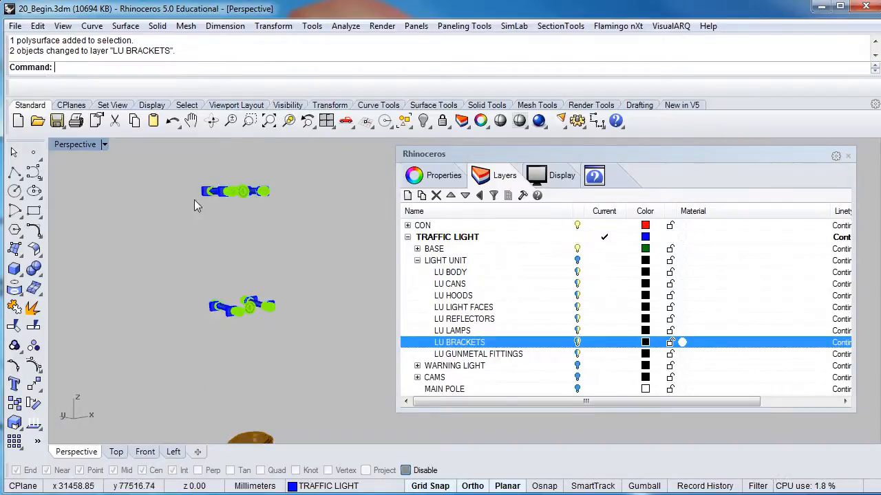
pyautogui.moveTo(225, 301); pyautogui.dragTo(292, 351)
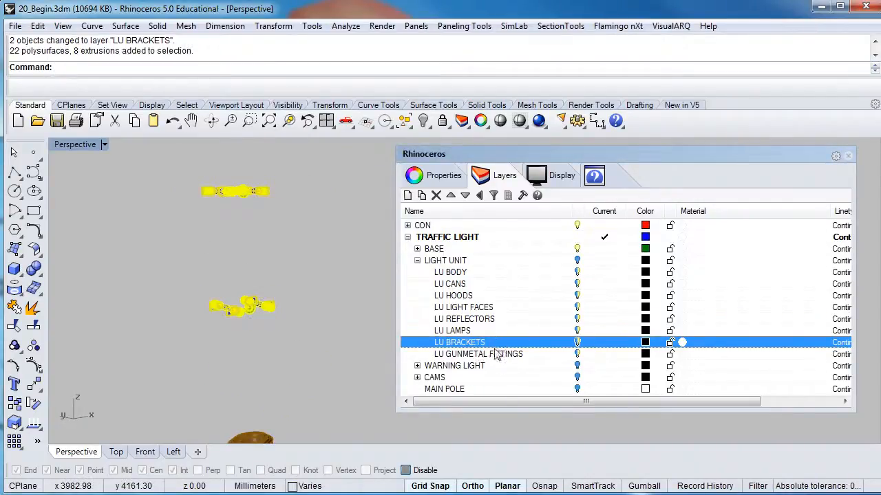
pyautogui.click(521, 358)
pyautogui.rightClick(521, 355)
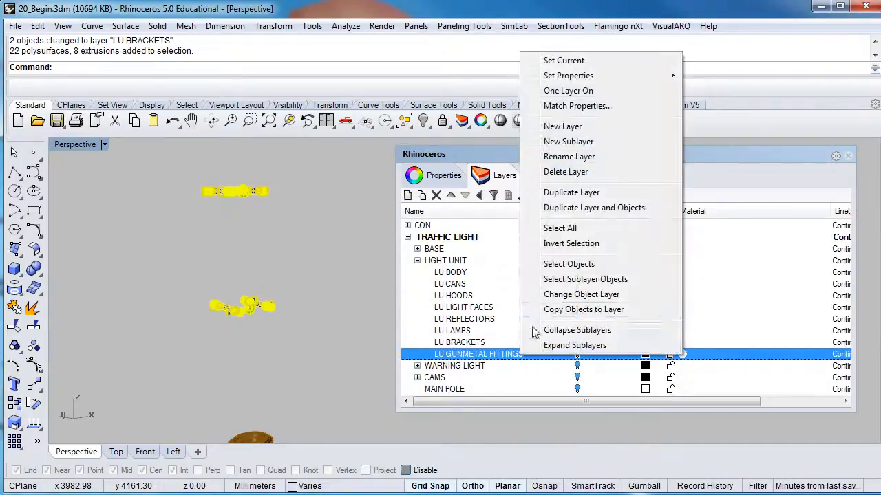
pyautogui.click(558, 294)
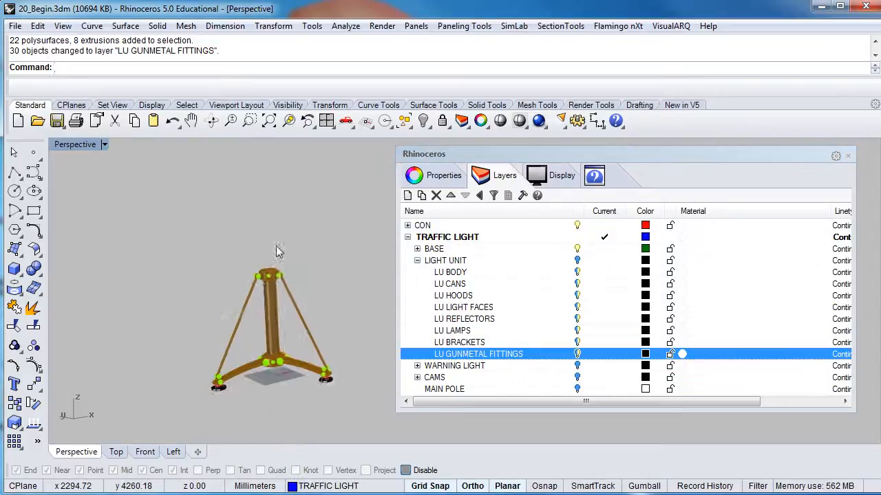
# Step: Hide the BASE layer to check for unassigned parts and show it again
pyautogui.keyDown('shift'); pyautogui.moveTo(260, 296); pyautogui.dragTo(243, 314, button='right'); pyautogui.keyUp('shift')
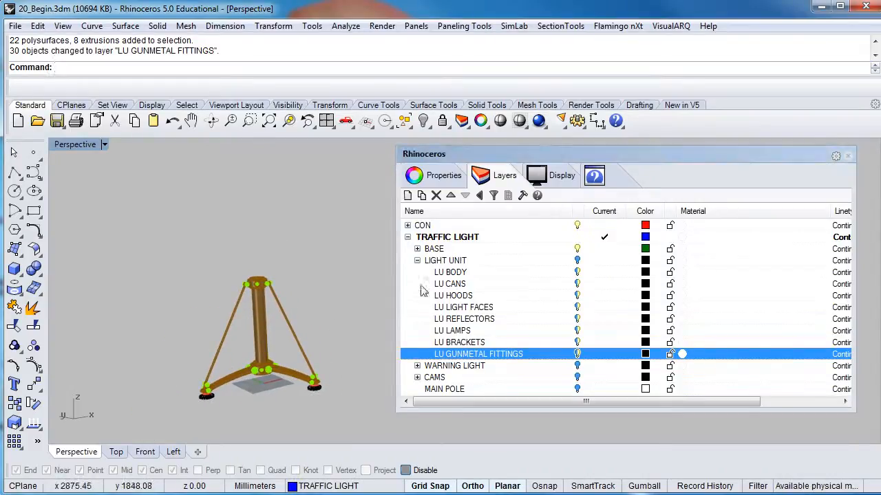
pyautogui.click(577, 250)
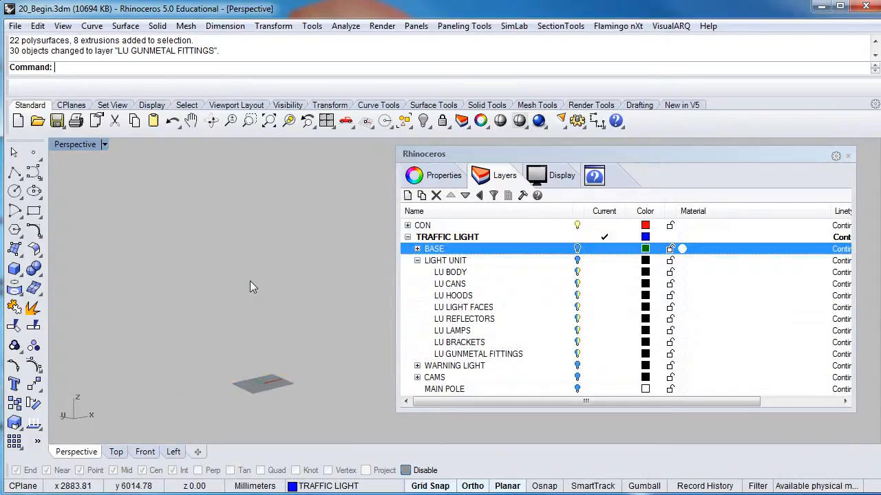
pyautogui.moveTo(256, 300); pyautogui.dragTo(260, 293, button='right')
pyautogui.click(577, 248)
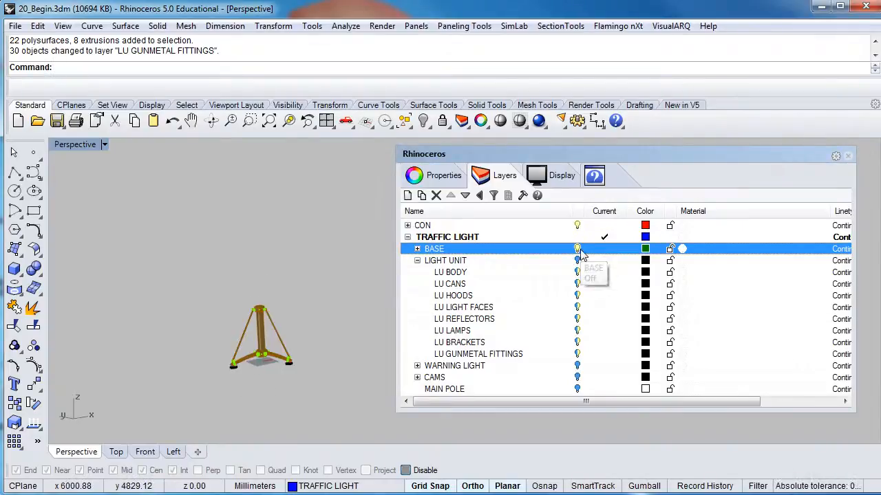
# Step: Turn on the LIGHT UNIT, WARNING LIGHT, CAMS and MAIN POLE layers, collapsing the LIGHT UNIT sublayers
pyautogui.click(576, 260)
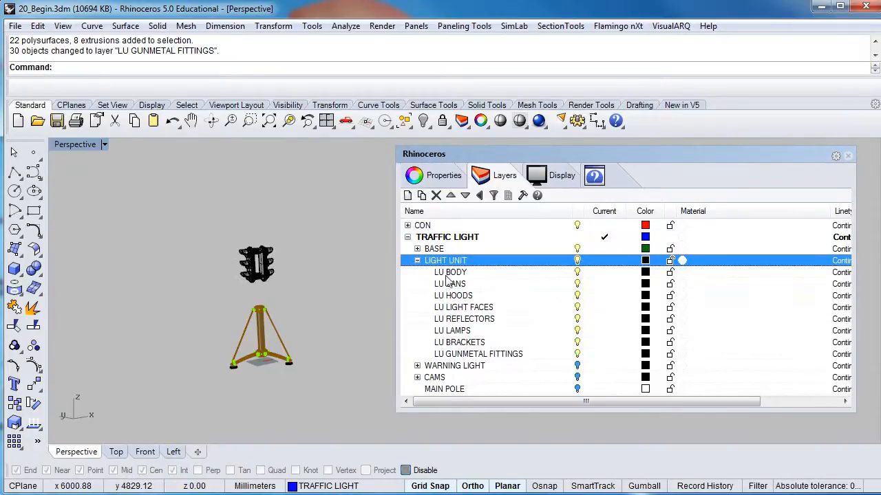
pyautogui.click(417, 260)
pyautogui.click(577, 272)
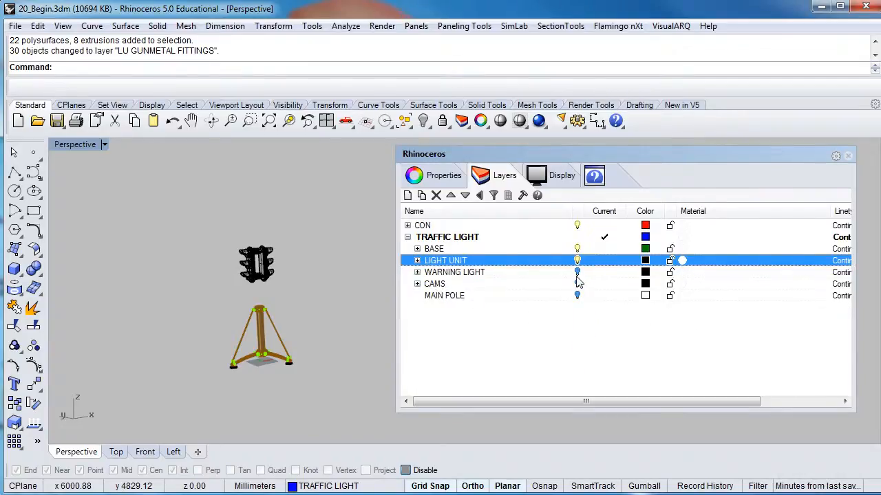
pyautogui.click(576, 284)
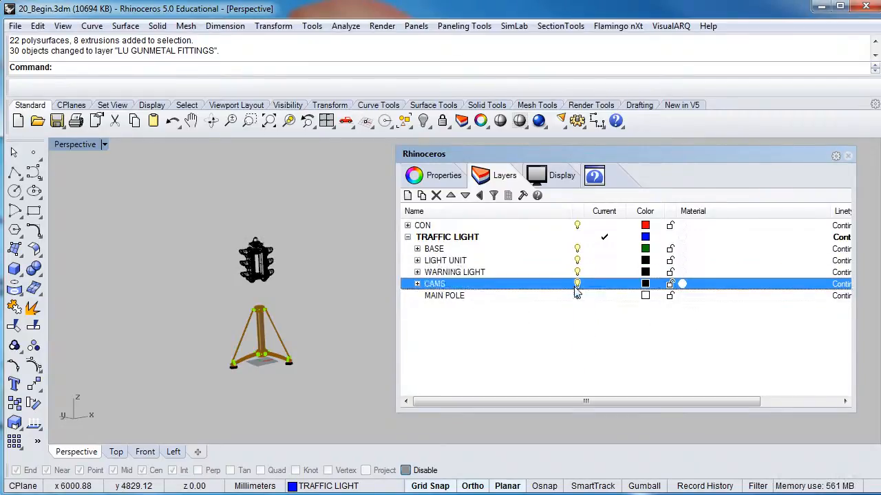
pyautogui.click(577, 295)
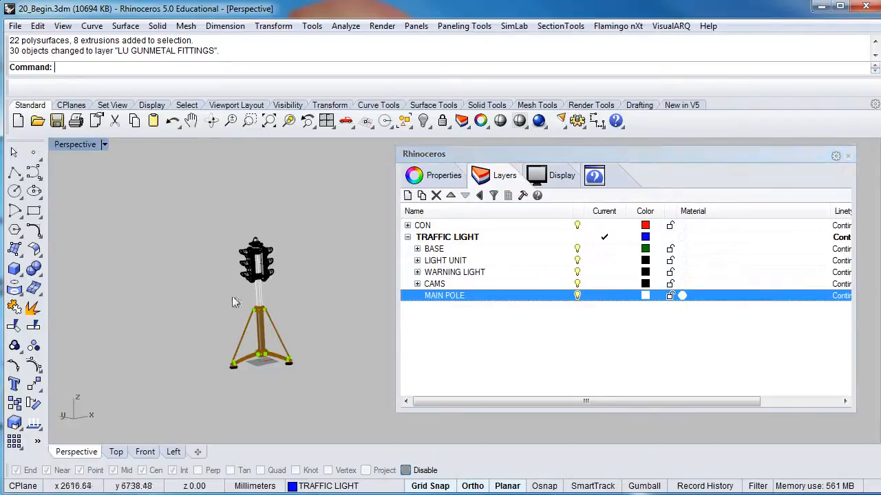
# Step: Close the layer manager and examine the complete traffic light model from base to warning light
pyautogui.scroll(3, 232, 296)
pyautogui.moveTo(233, 306); pyautogui.dragTo(256, 205, button='right')
pyautogui.scroll(2, 223, 225)
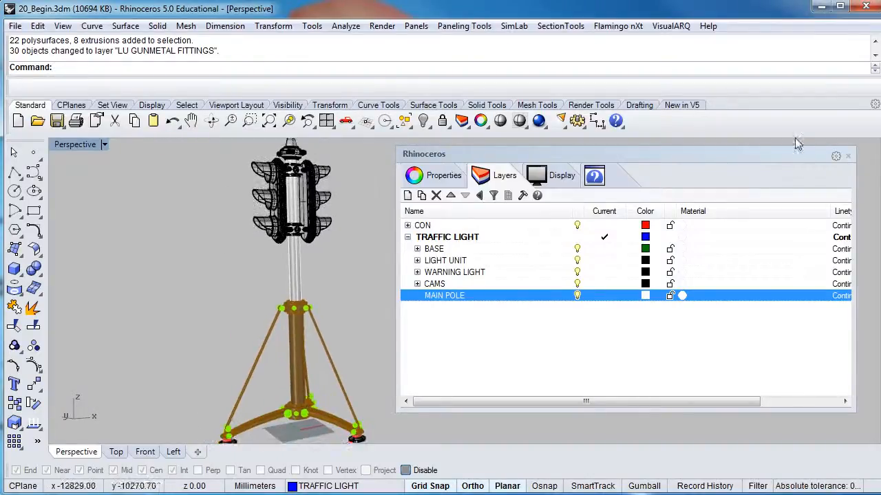
pyautogui.click(848, 155)
pyautogui.keyDown('shift'); pyautogui.moveTo(385, 236); pyautogui.dragTo(443, 229, button='right'); pyautogui.keyUp('shift')
pyautogui.scroll(-2, 444, 229)
pyautogui.keyDown('shift'); pyautogui.moveTo(406, 255); pyautogui.dragTo(386, 281, button='right'); pyautogui.keyUp('shift')
pyautogui.scroll(2, 375, 282)
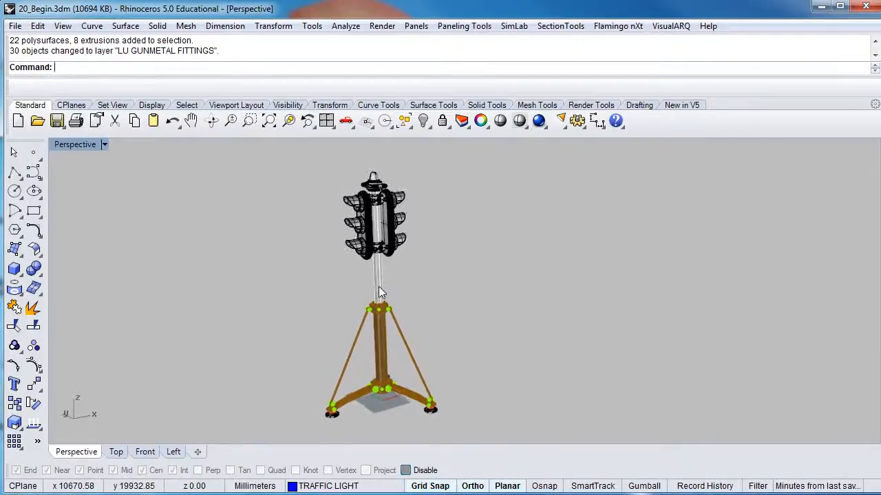
pyautogui.scroll(-2, 374, 263)
pyautogui.keyDown('shift'); pyautogui.moveTo(374, 263); pyautogui.dragTo(362, 262, button='right'); pyautogui.keyUp('shift')
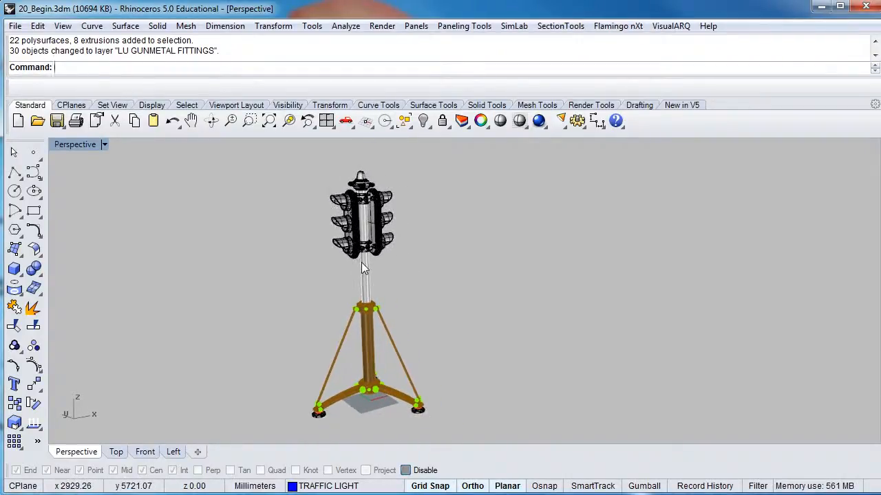
pyautogui.scroll(2, 359, 238)
pyautogui.scroll(-2, 359, 242)
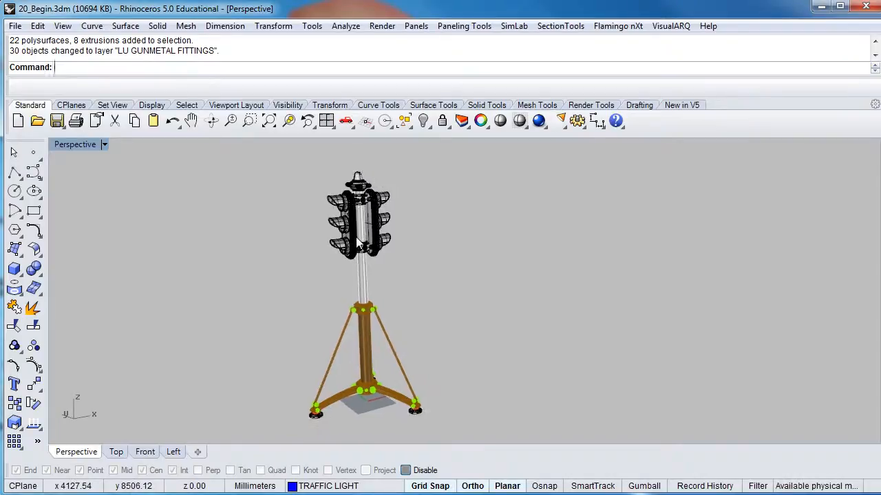